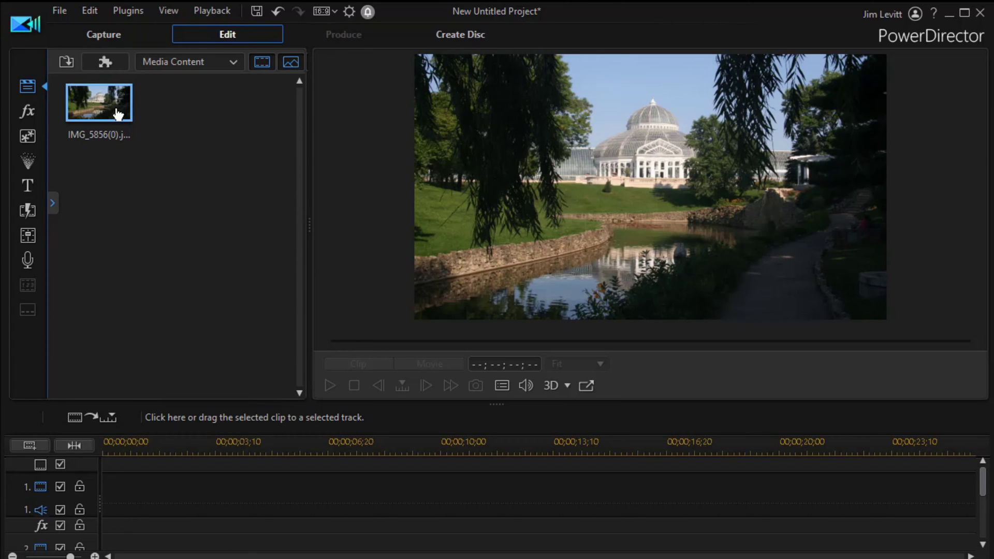
# Place photo IMG_5856(0) at the start of video track 1 and set its duration to 18 seconds
pyautogui.moveTo(118, 115); pyautogui.dragTo(97, 499)
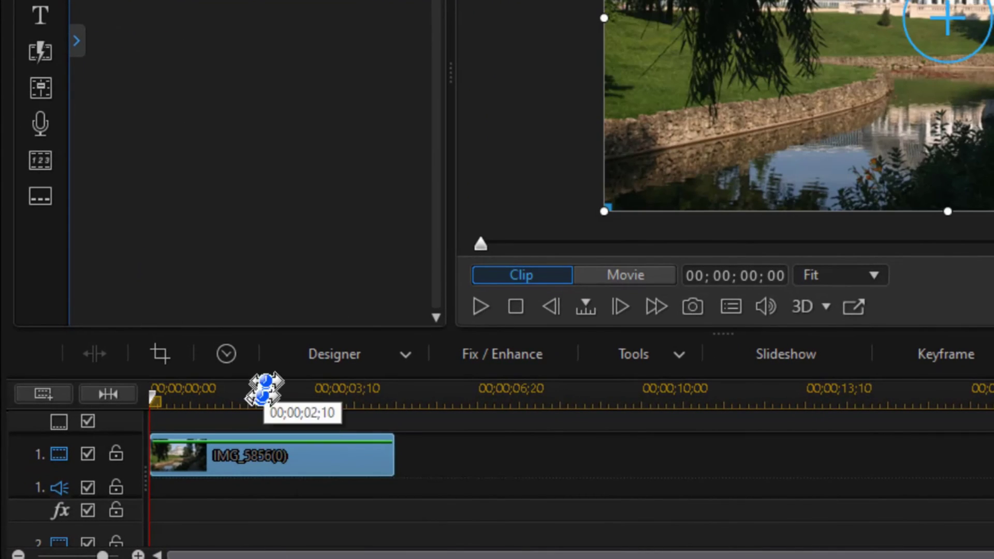
pyautogui.click(233, 359)
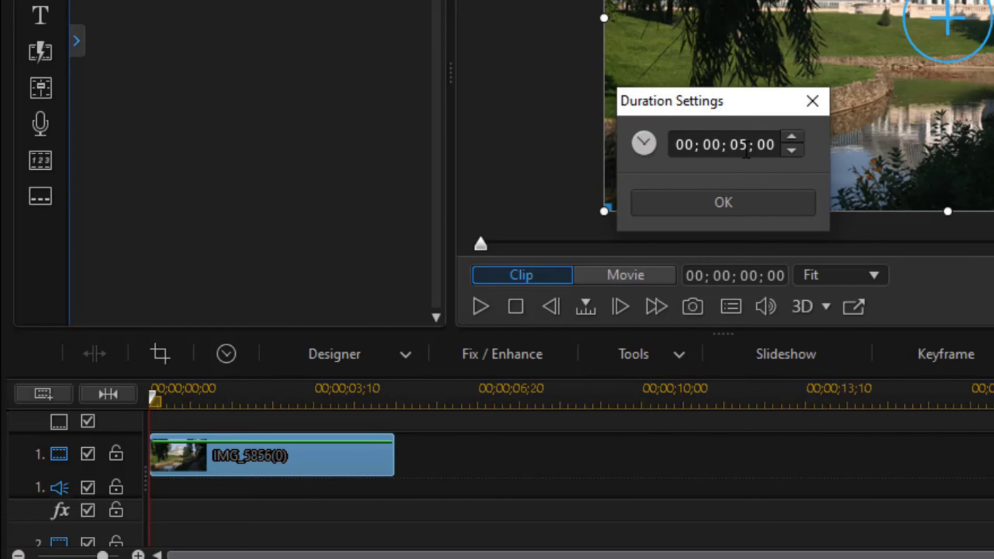
pyautogui.click(744, 149)
pyautogui.write('18')
pyautogui.press('Return')
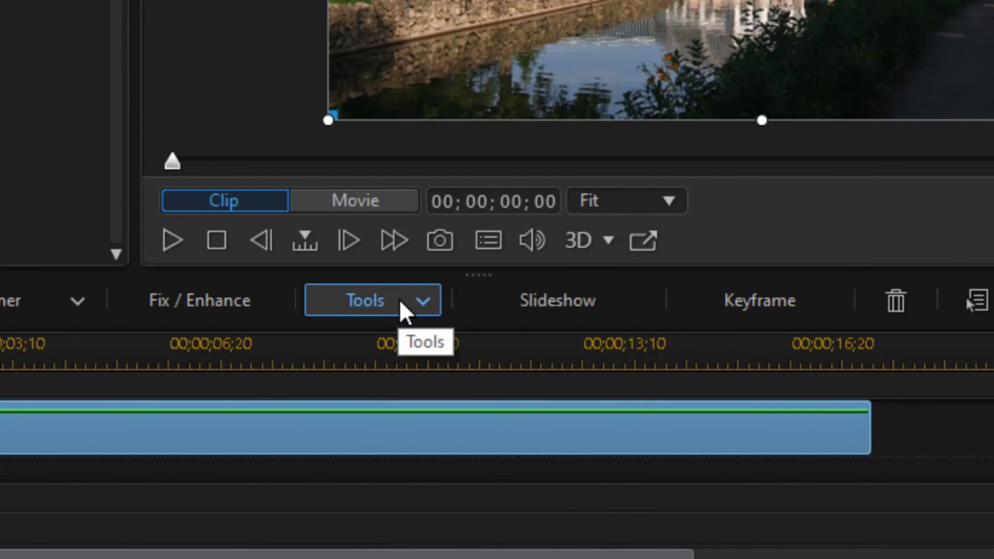
# Apply the Horizontal Right Pan & Zoom style to the photo and preview its motion
pyautogui.click(399, 299)
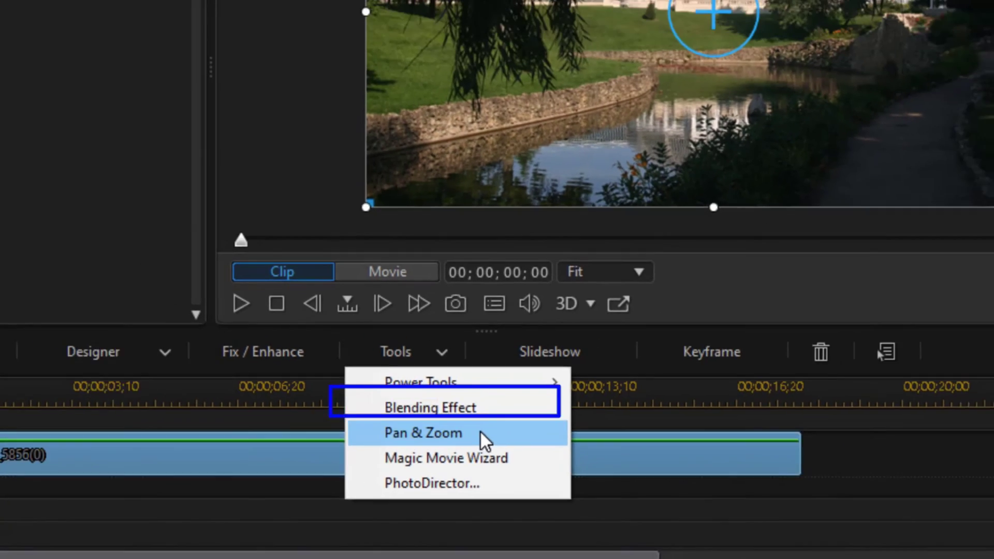
pyautogui.click(474, 406)
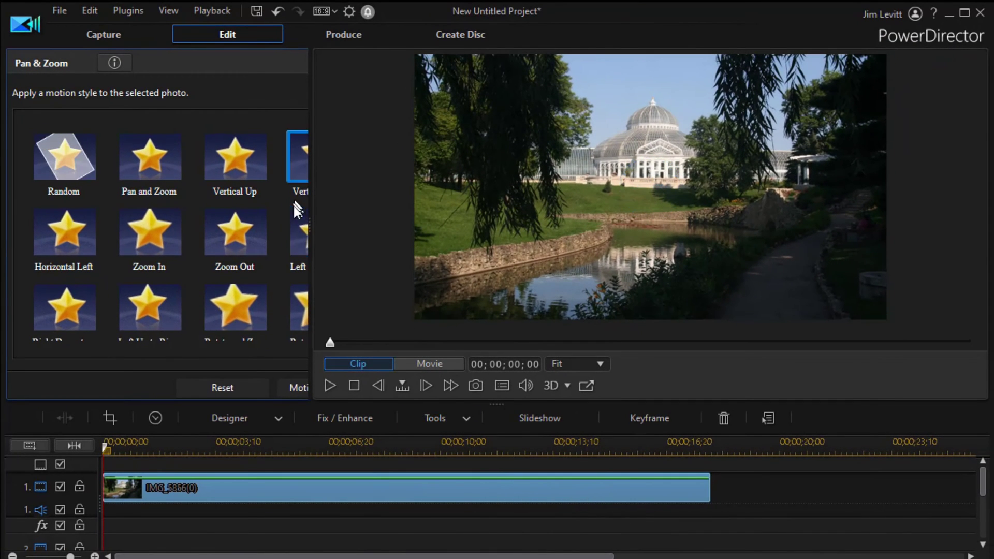
pyautogui.moveTo(310, 222); pyautogui.dragTo(535, 266)
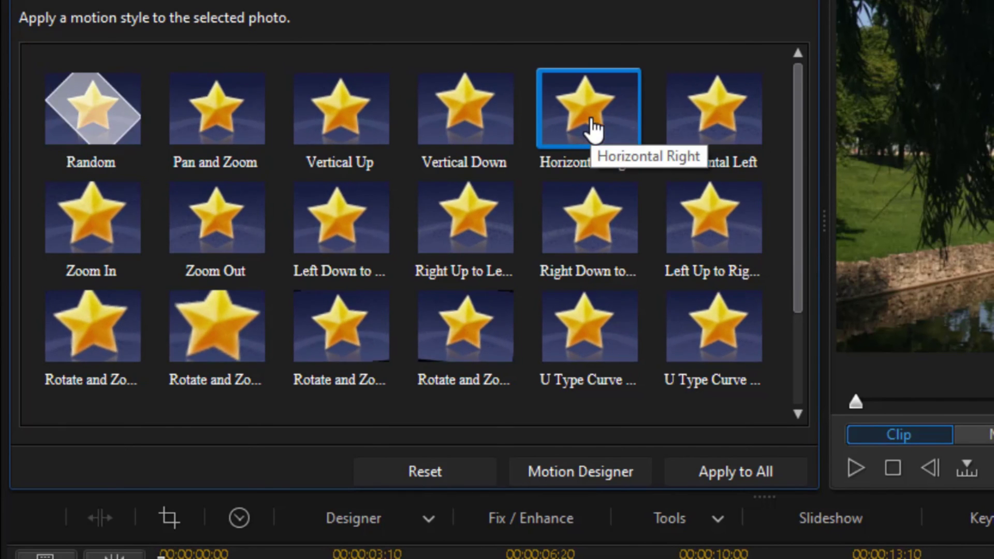
pyautogui.click(573, 126)
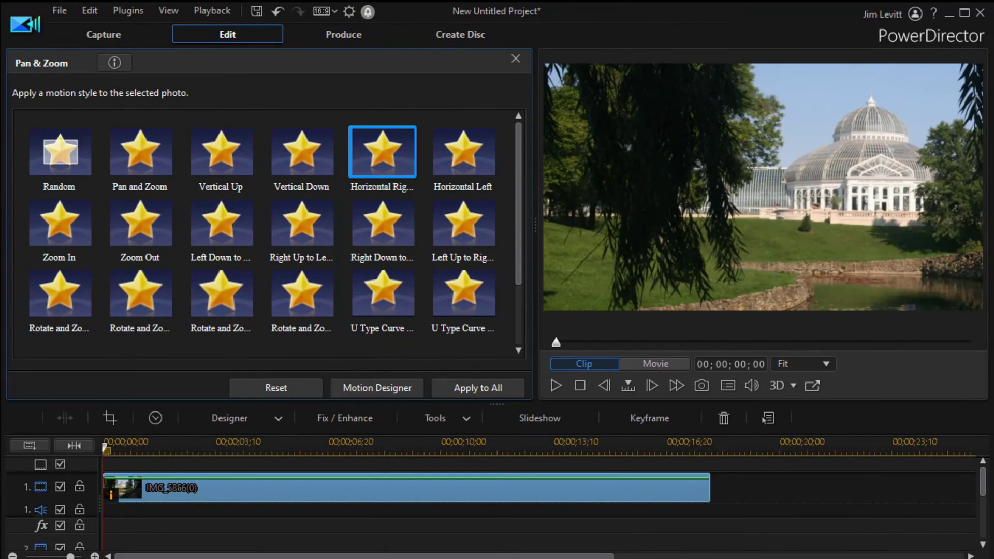
pyautogui.press('space')
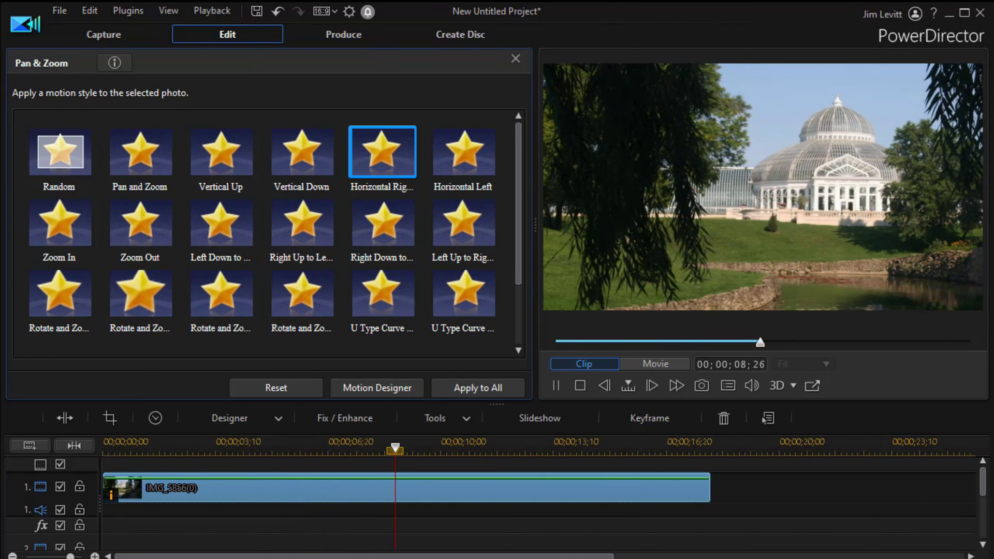
pyautogui.press('space')
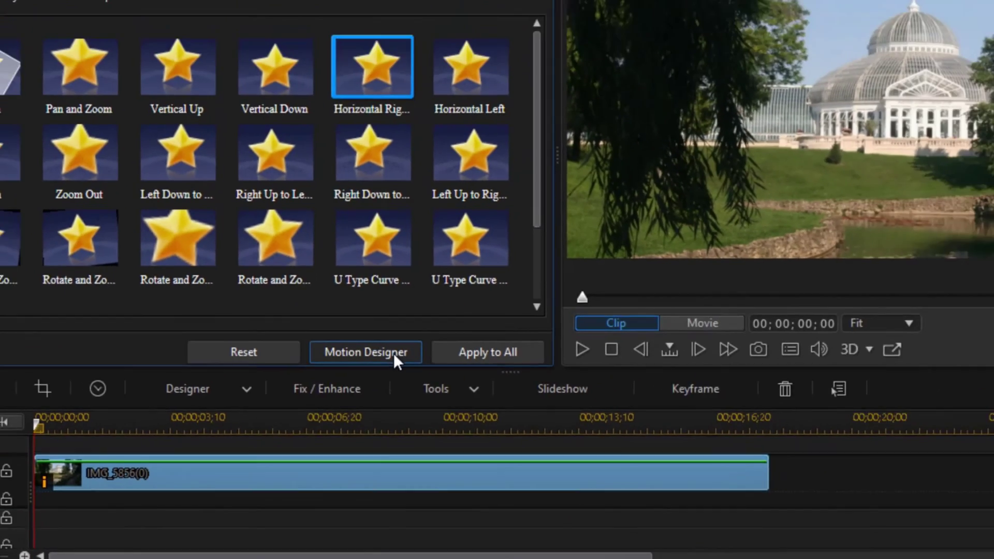
# In Magic Motion Designer, shrink the start frame to scale 0.534 over the stone wall and pond
pyautogui.click(394, 353)
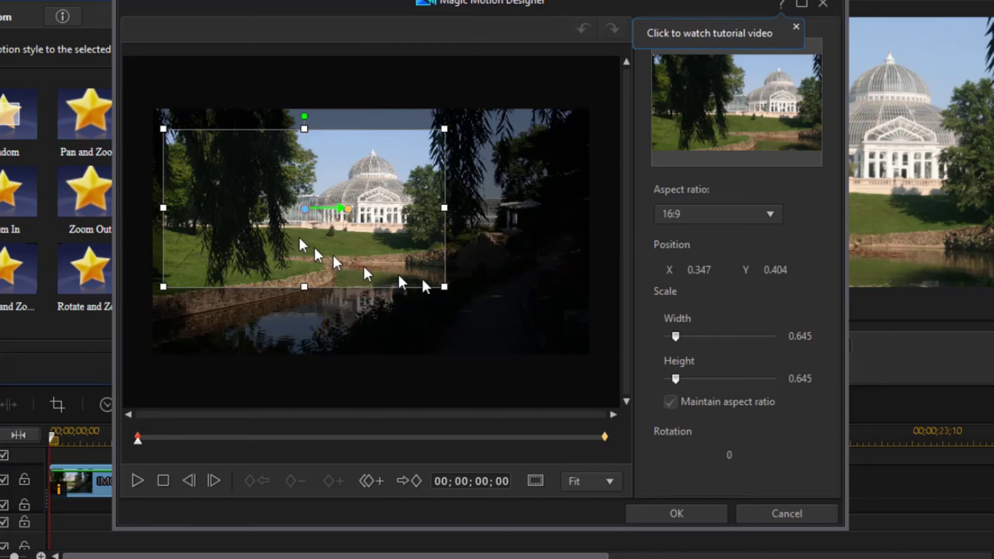
pyautogui.moveTo(305, 209); pyautogui.dragTo(303, 211)
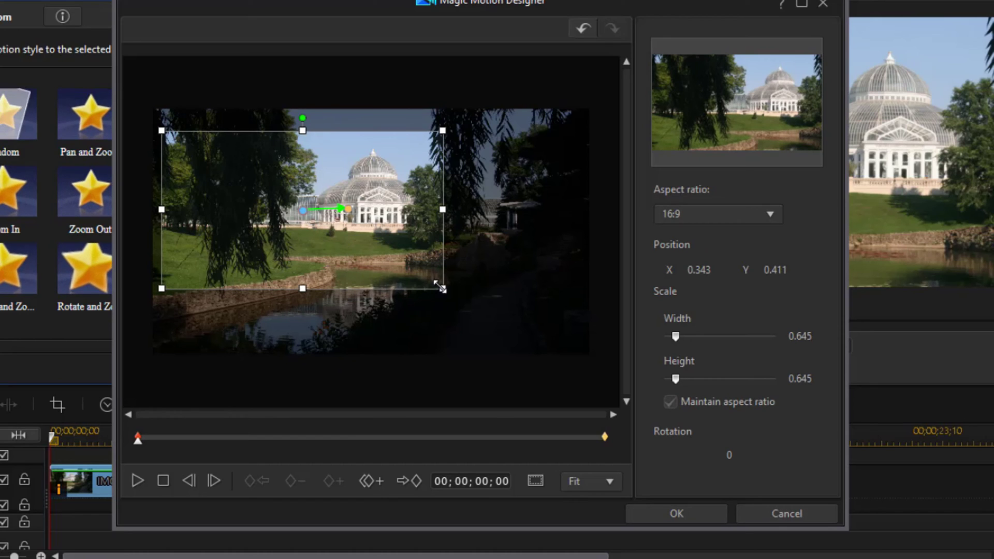
pyautogui.moveTo(439, 287); pyautogui.dragTo(421, 282)
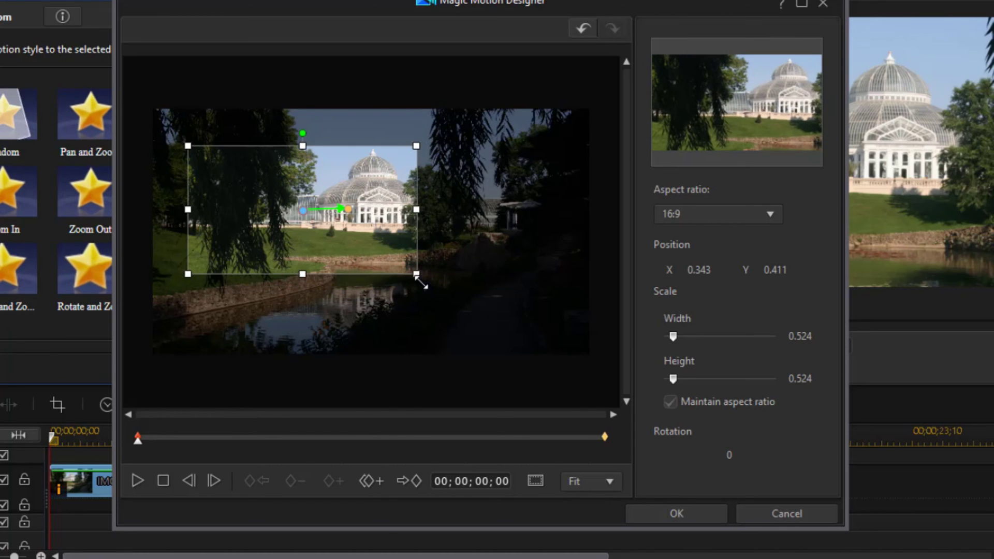
pyautogui.moveTo(303, 210); pyautogui.dragTo(264, 289)
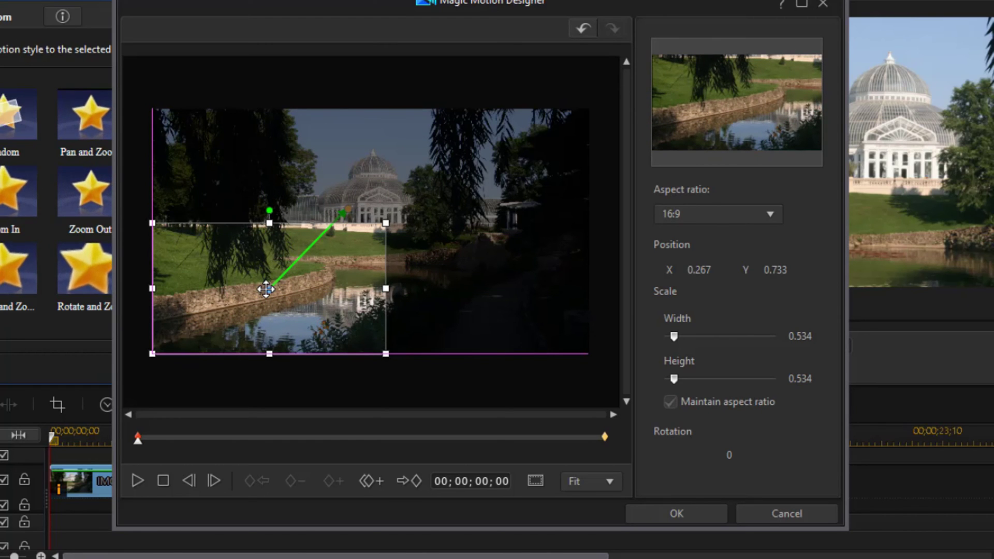
pyautogui.moveTo(265, 288); pyautogui.dragTo(259, 289)
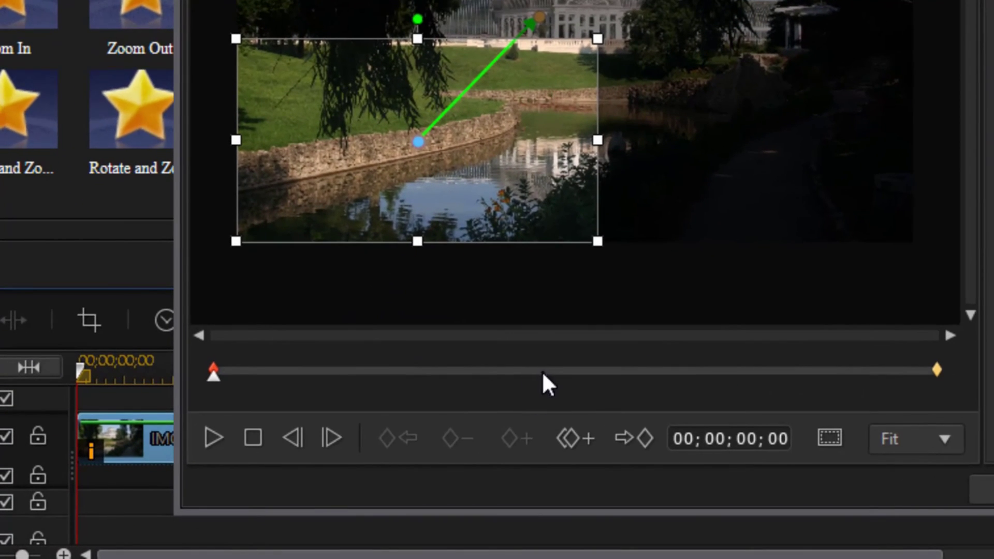
# Add a keyframe at 00;00;08;13 and drag the path's midpoint to curve the motion
pyautogui.click(551, 373)
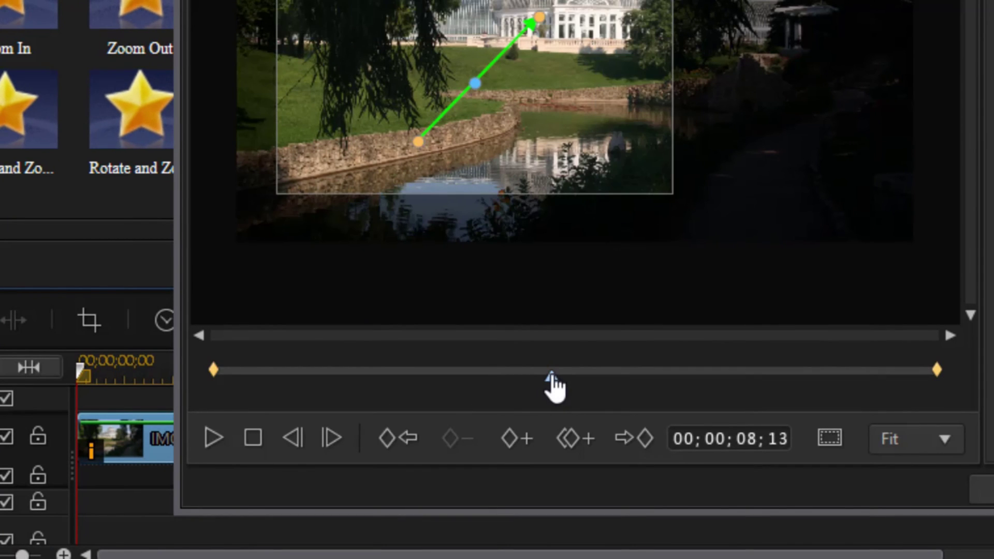
pyautogui.click(525, 438)
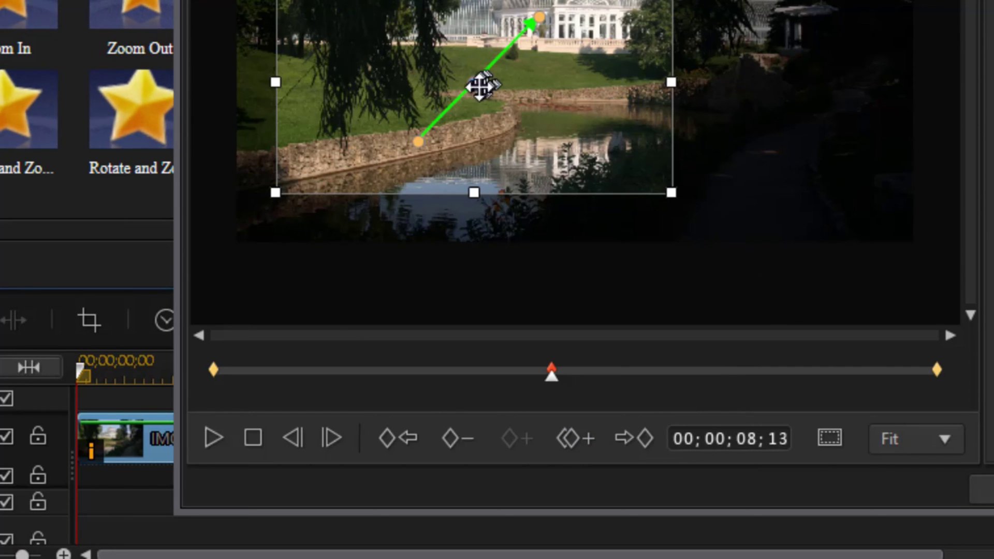
pyautogui.moveTo(475, 84); pyautogui.dragTo(576, 93)
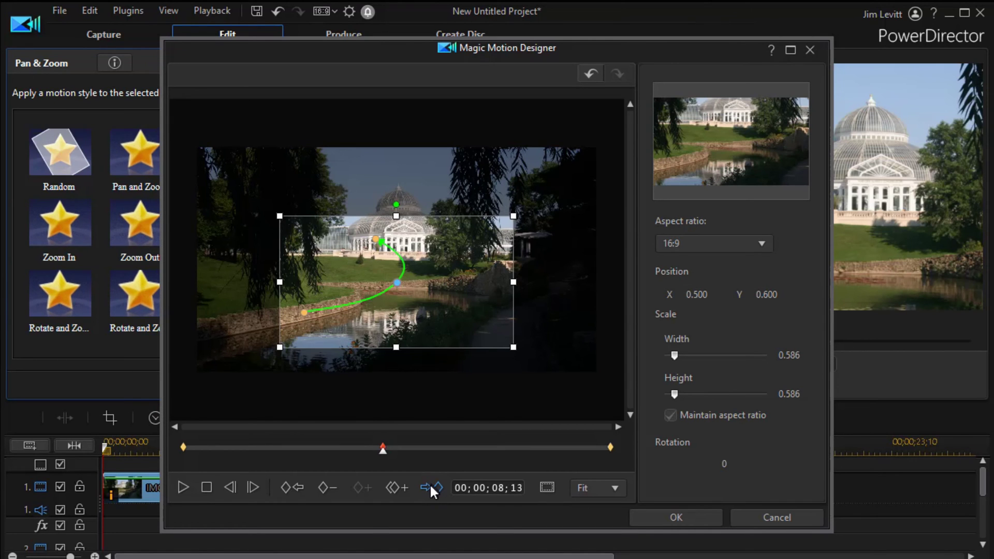
# Frame the final keyframe tightly on the conservatory dome (X 0.518, Y 0.387, scale 0.514) and confirm
pyautogui.click(429, 484)
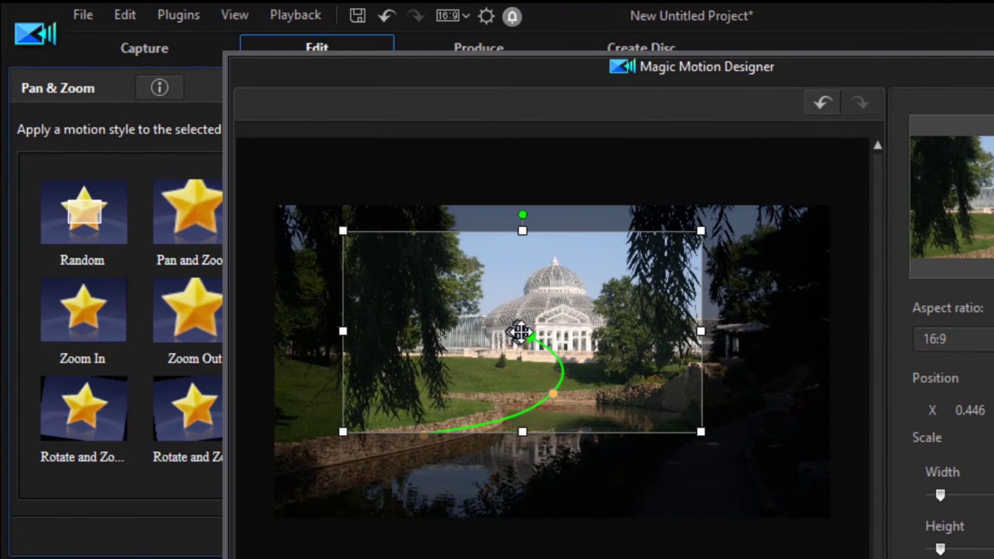
pyautogui.moveTo(521, 330); pyautogui.dragTo(558, 326)
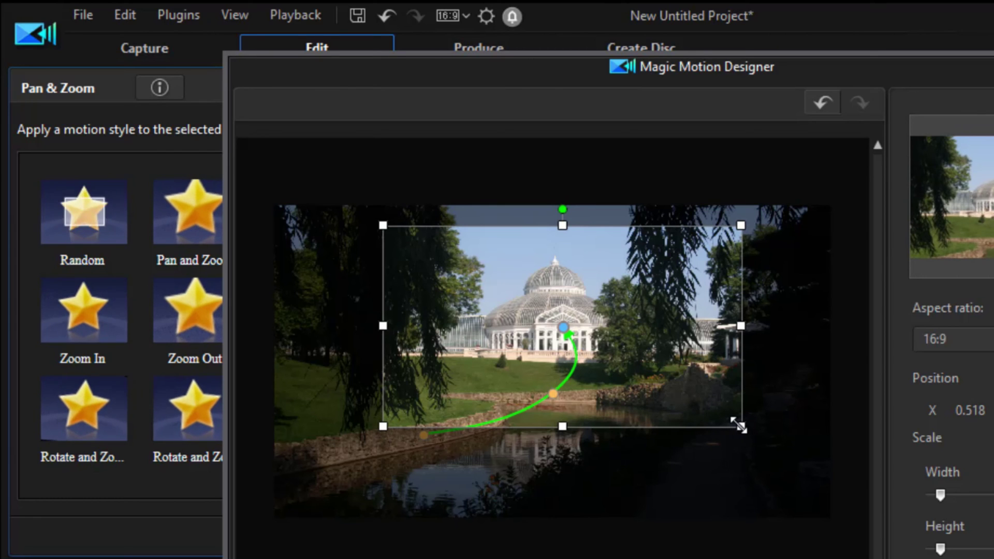
pyautogui.moveTo(738, 424); pyautogui.dragTo(714, 416)
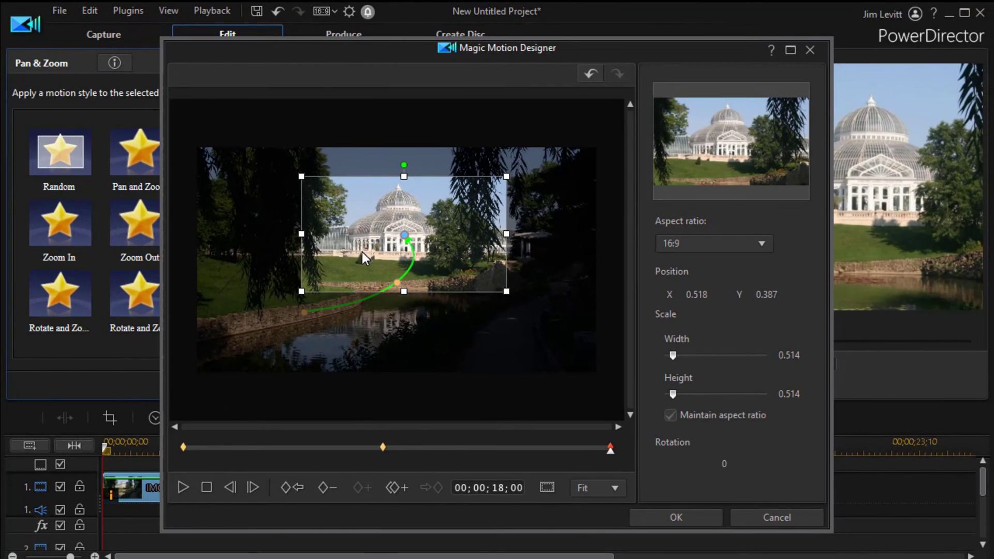
pyautogui.click(675, 515)
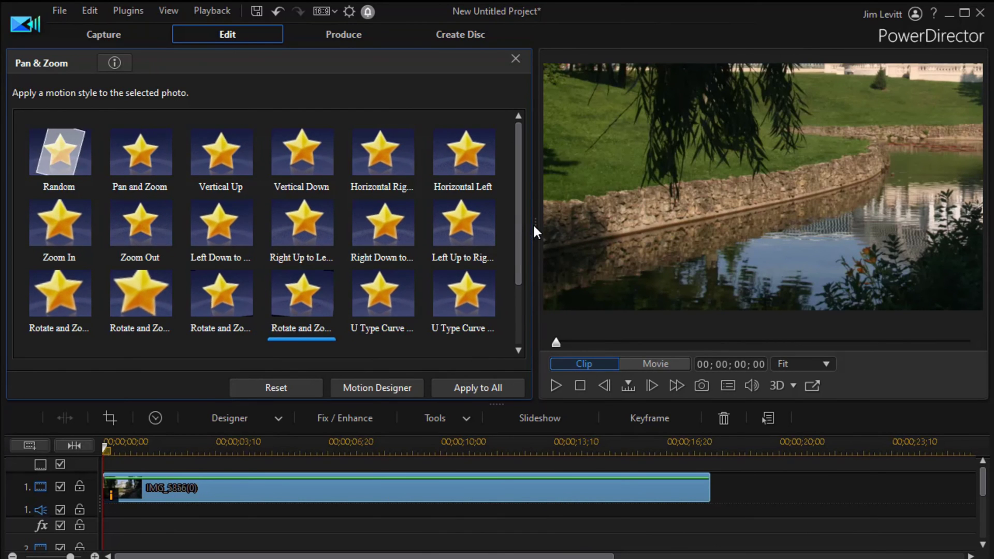
# Enlarge the preview, play the User Defined motion, and jump to 00;00;14;08
pyautogui.moveTo(536, 224); pyautogui.dragTo(309, 245)
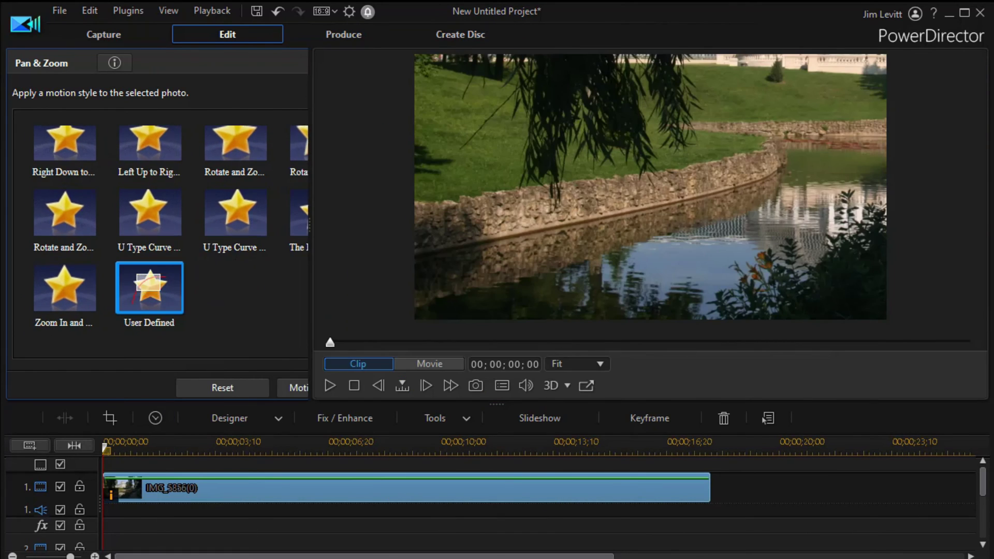
pyautogui.press('space')
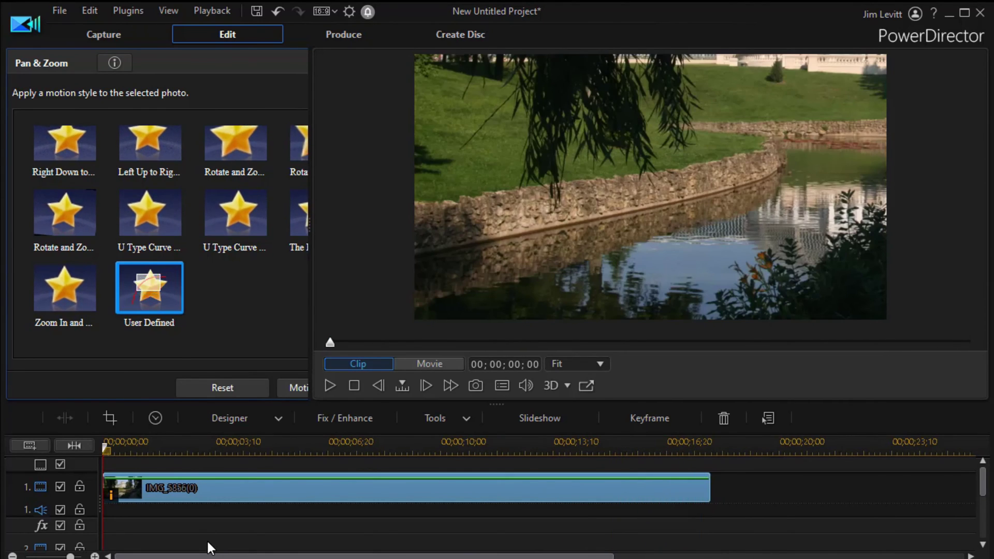
pyautogui.click(584, 449)
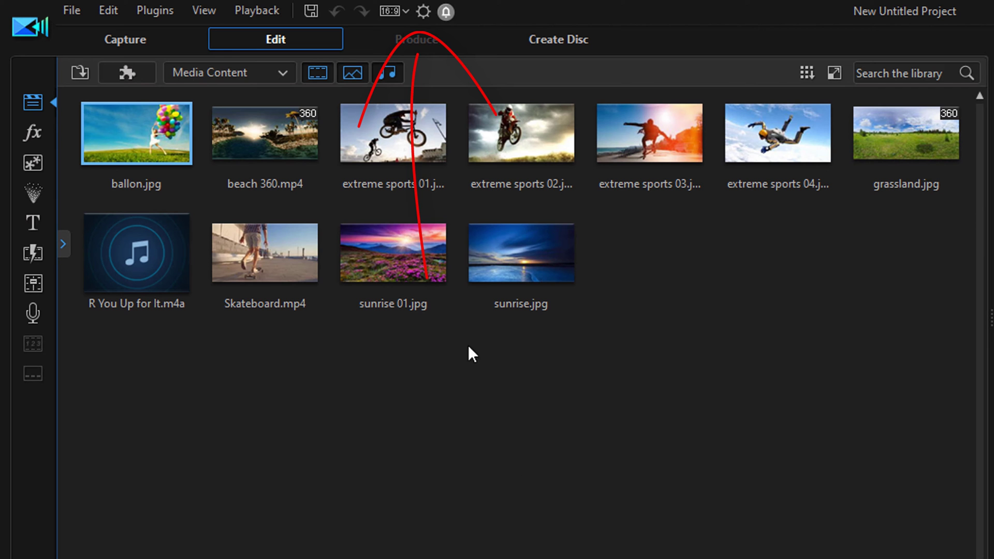
# Uncheck 'Automatically load sample clips when PowerDirector opens' in Project preferences, then quit PowerDirector
pyautogui.click(422, 15)
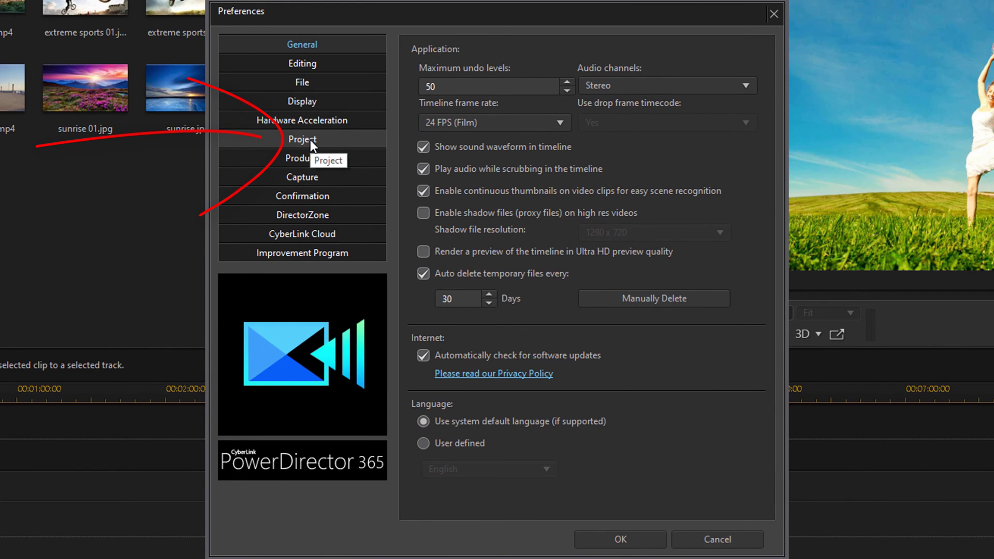
pyautogui.click(309, 140)
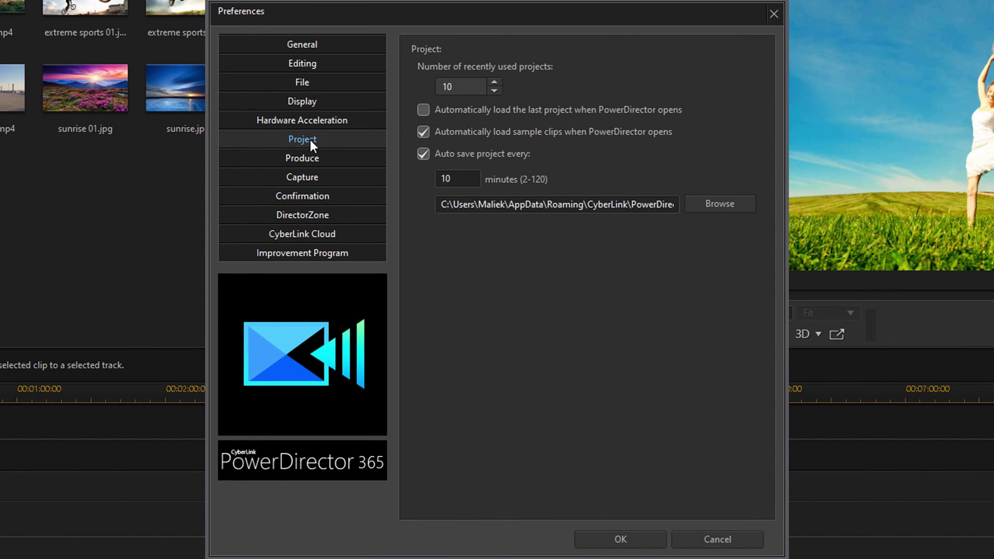
pyautogui.click(423, 132)
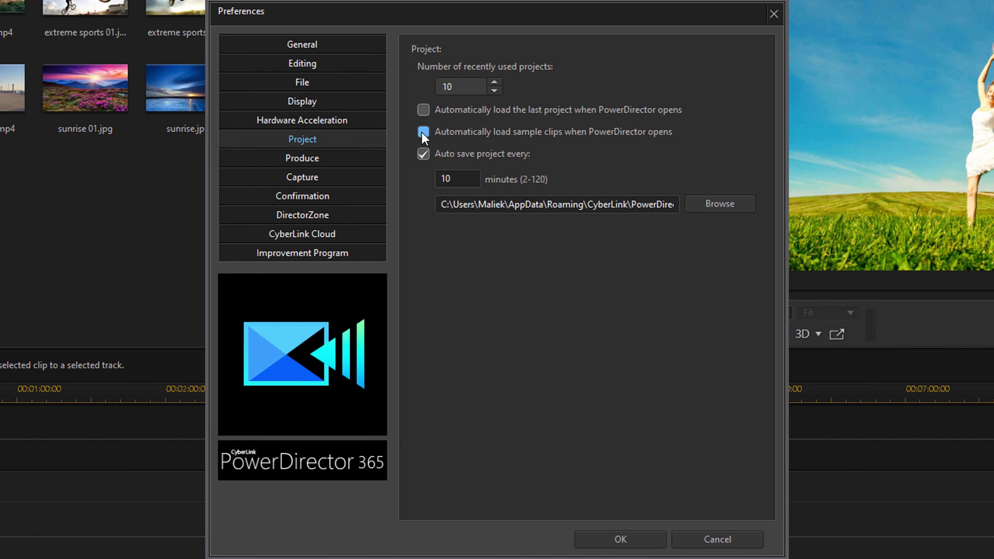
pyautogui.click(605, 540)
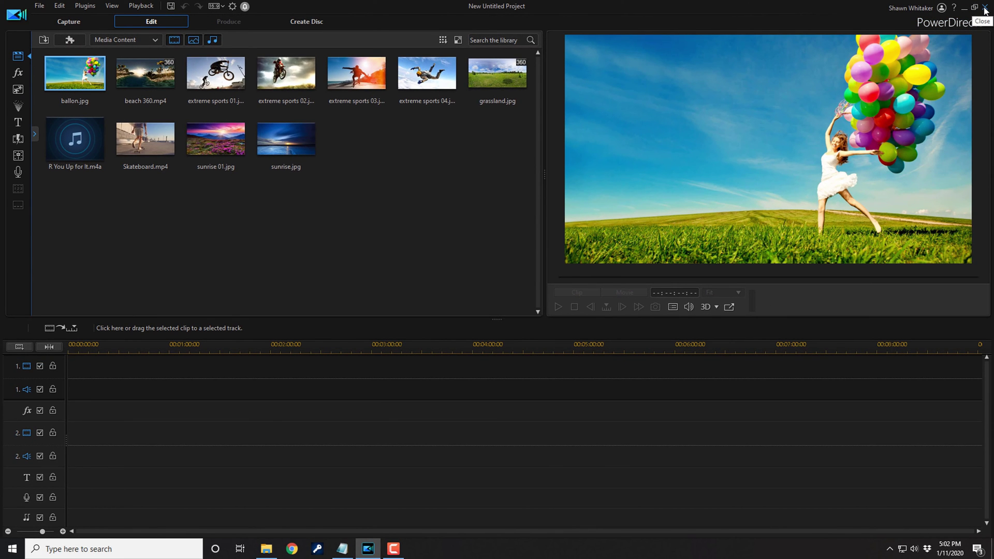
pyautogui.click(985, 9)
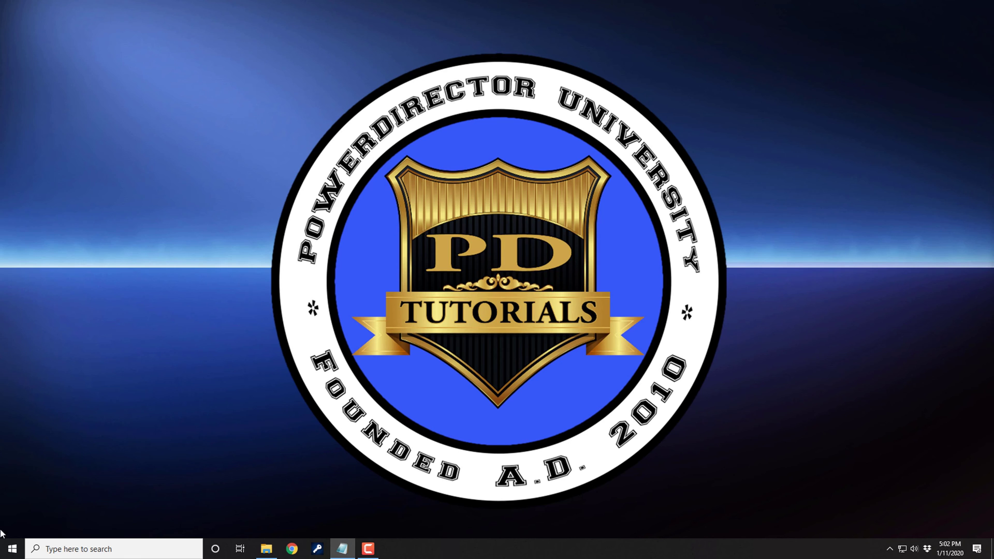
# Relaunch PowerDirector from the Start menu in Full Mode
pyautogui.click(13, 548)
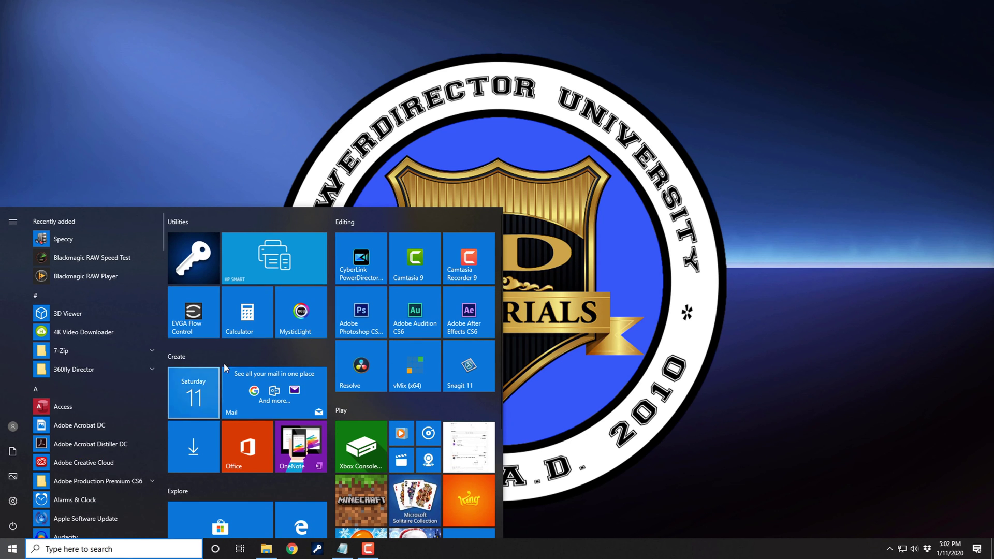
pyautogui.click(372, 257)
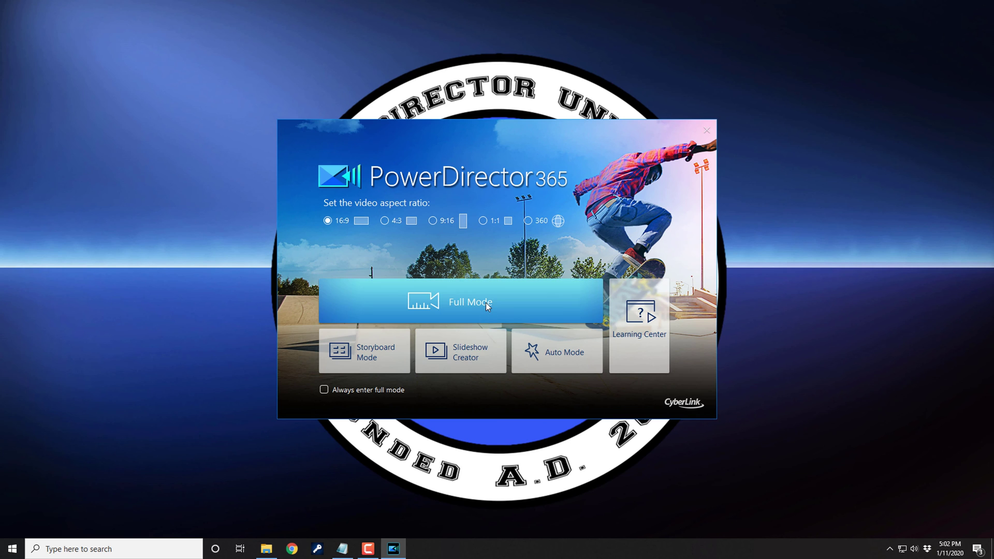
pyautogui.click(485, 303)
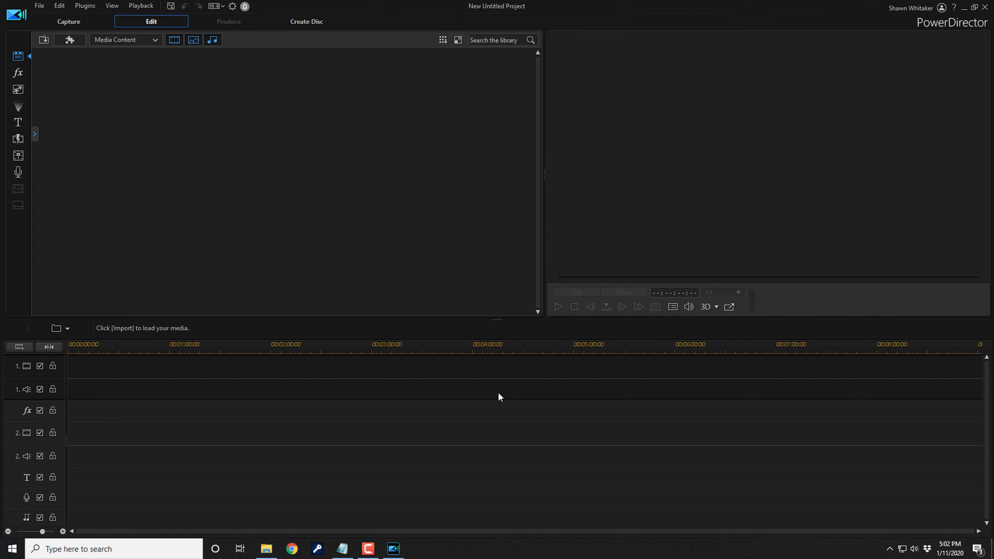
# Review the Project page of Preferences and close it with OK
pyautogui.click(232, 9)
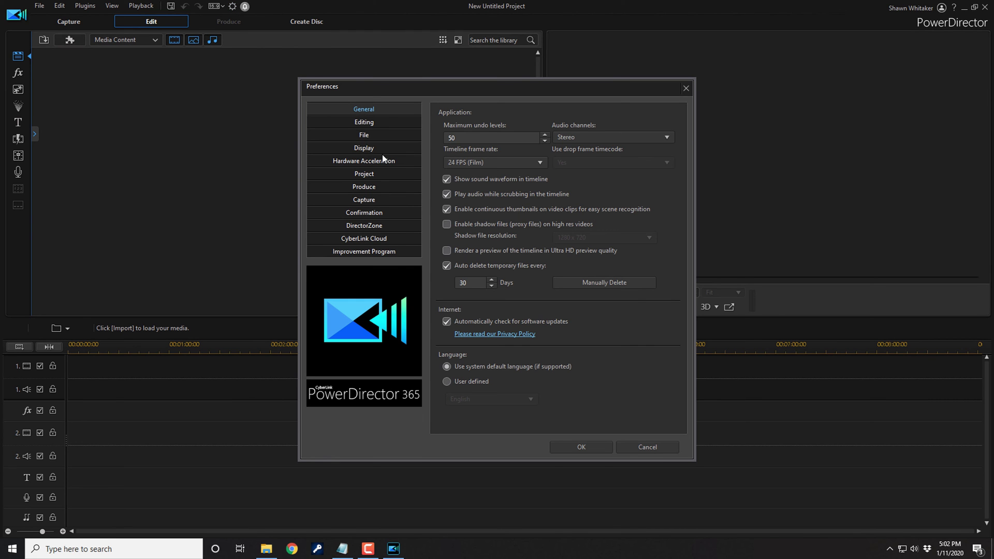
pyautogui.click(399, 174)
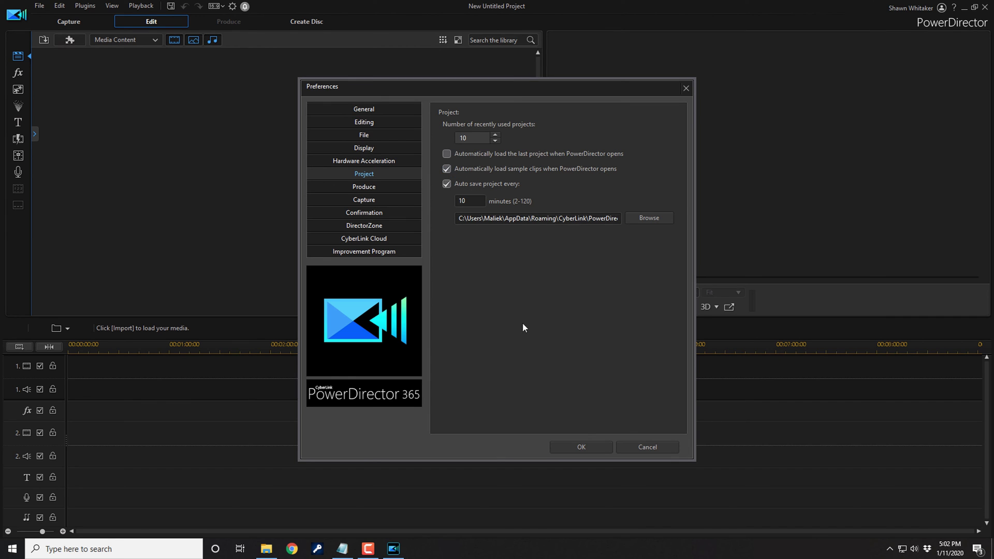
pyautogui.click(581, 445)
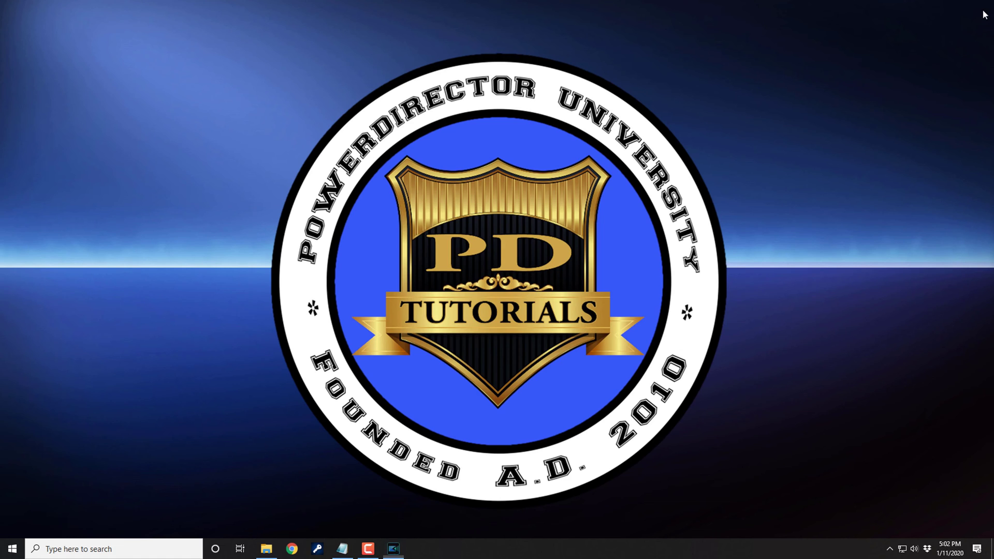
# Start PowerDirector again from the Start menu tile in Full Mode
pyautogui.click(11, 548)
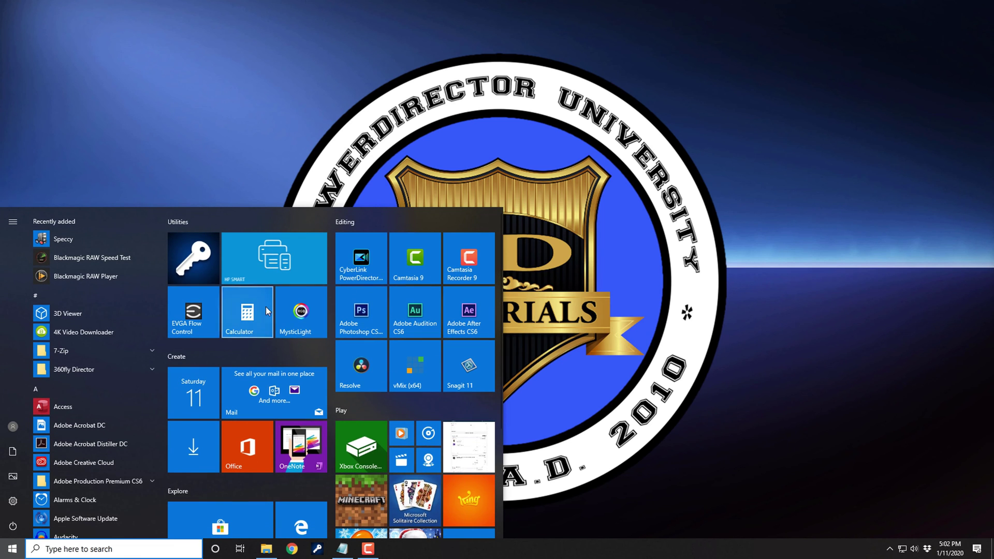
pyautogui.click(362, 257)
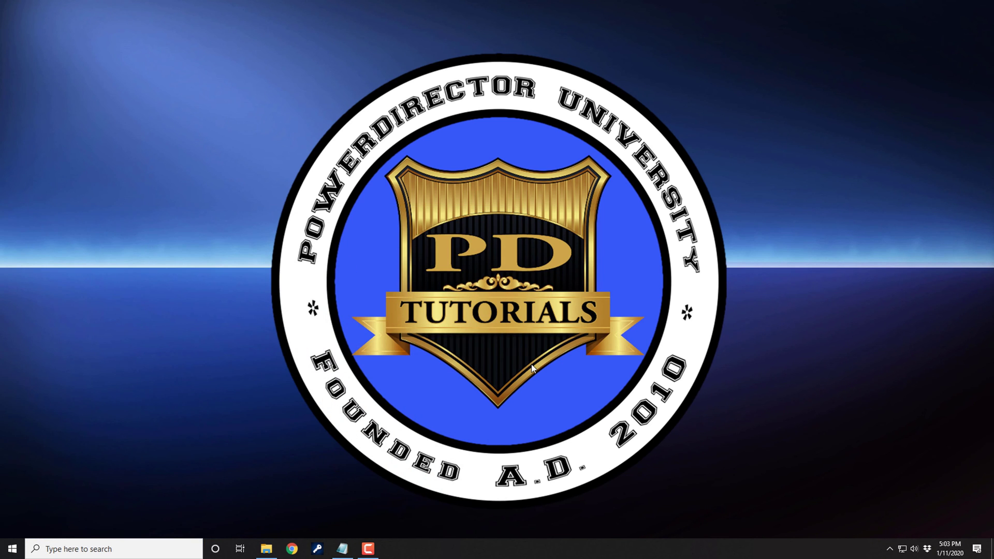
pyautogui.click(495, 306)
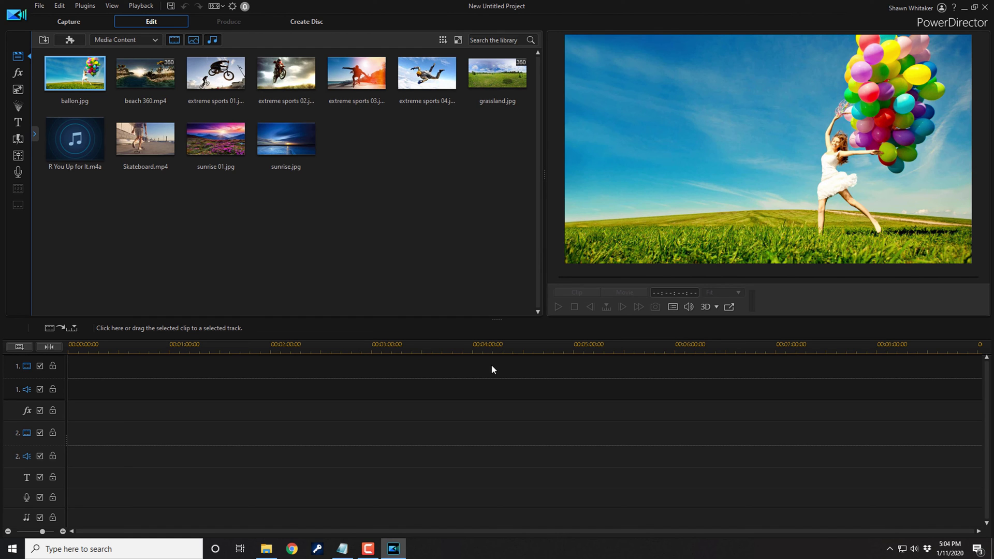
# Close PowerDirector after confirming the sample clips are back in the library
pyautogui.click(983, 10)
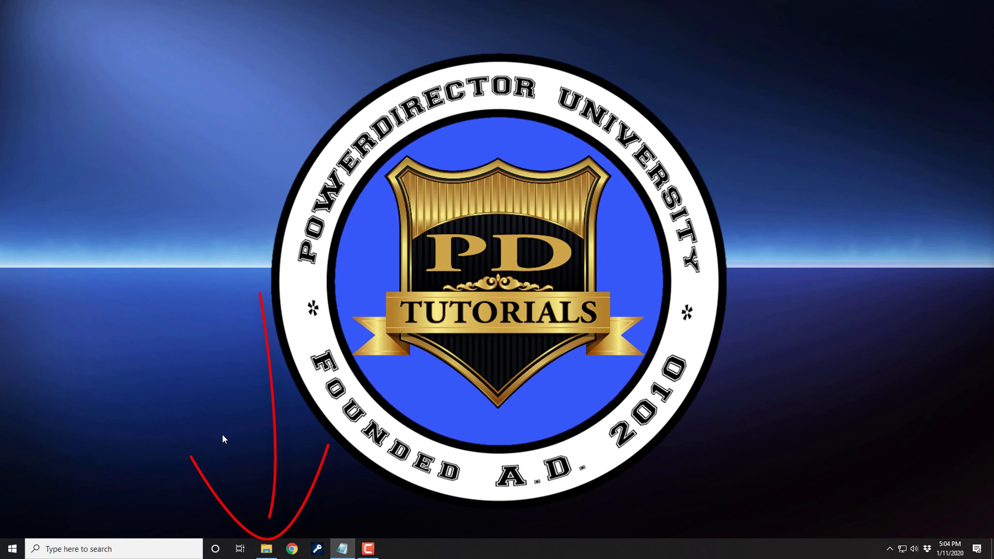
# Browse File Explorer to C:\Program Files\CyberLink\PowerDirector18\SampleClips
pyautogui.moveTo(267, 549)
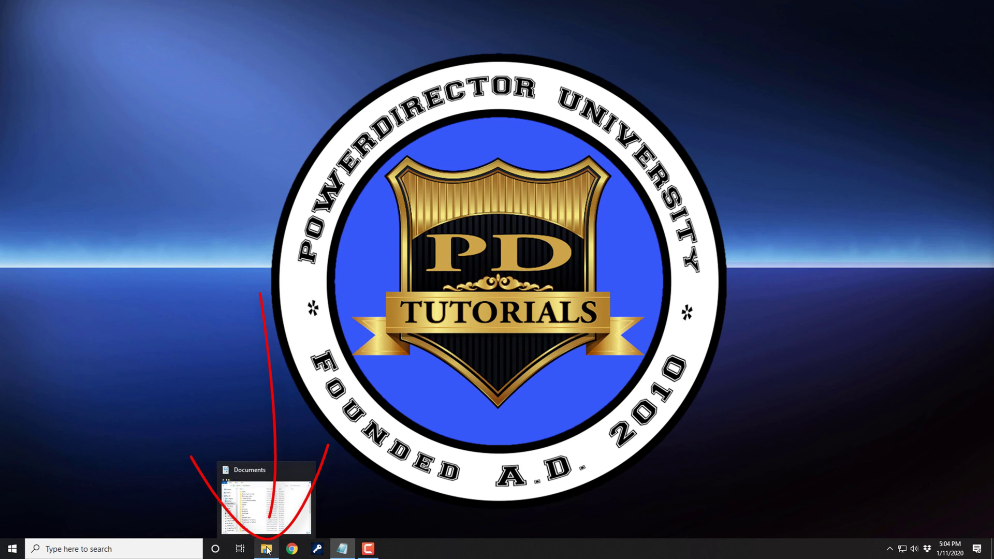
pyautogui.click(267, 548)
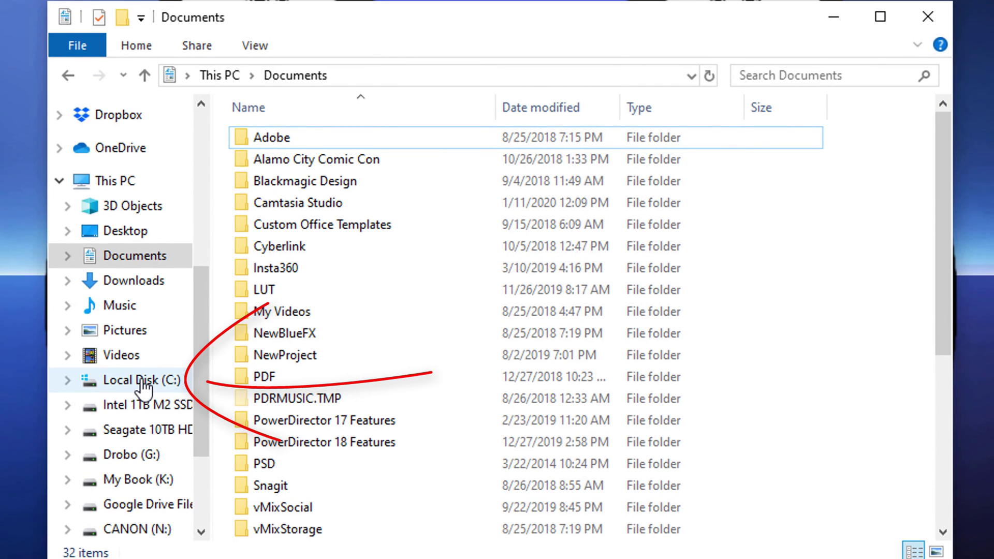
pyautogui.click(142, 381)
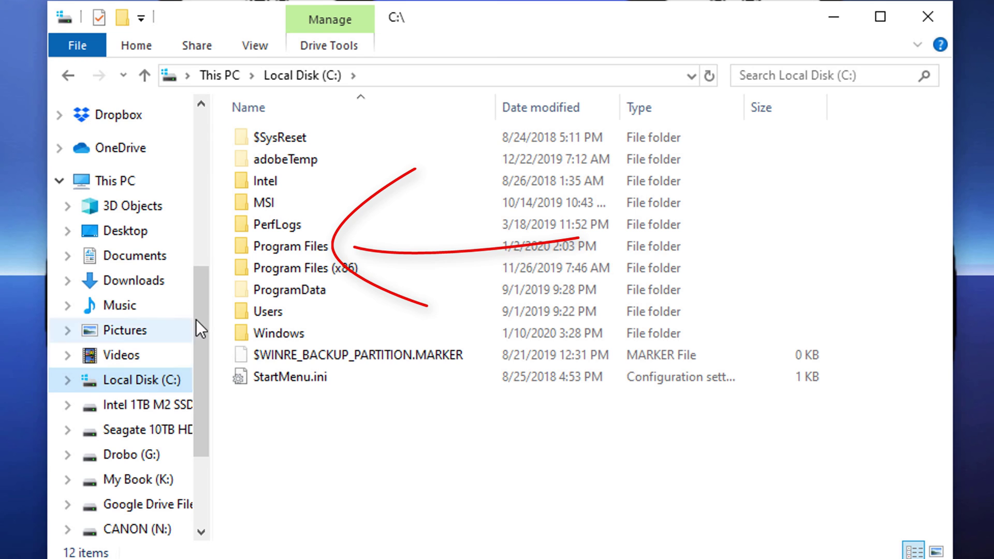
pyautogui.doubleClick(287, 246)
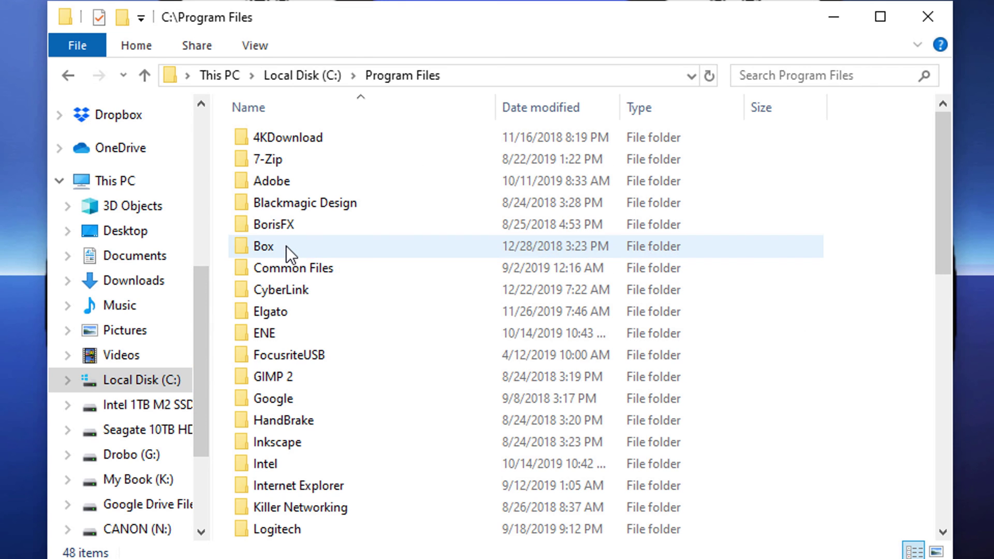
pyautogui.doubleClick(293, 291)
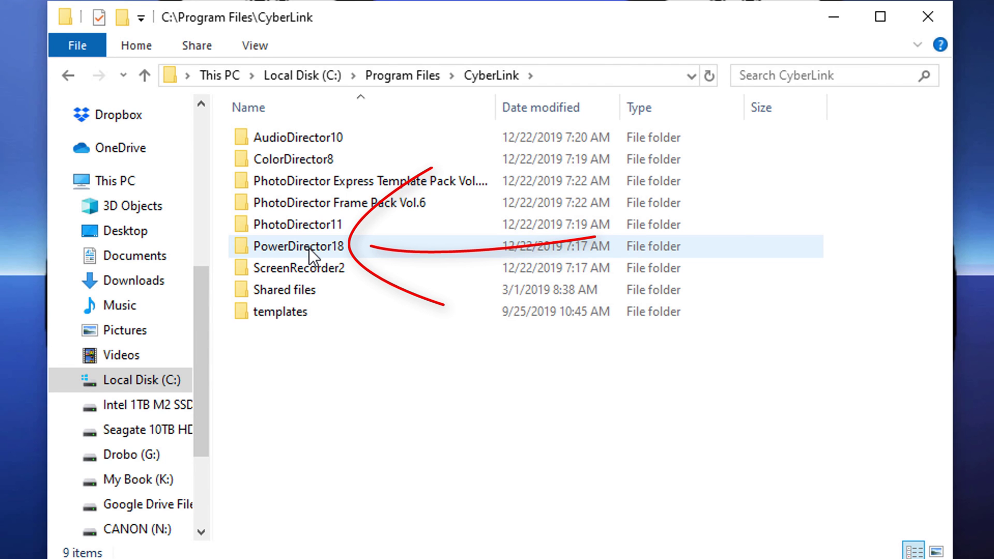
pyautogui.doubleClick(309, 247)
pyautogui.scroll(-1, 336, 337)
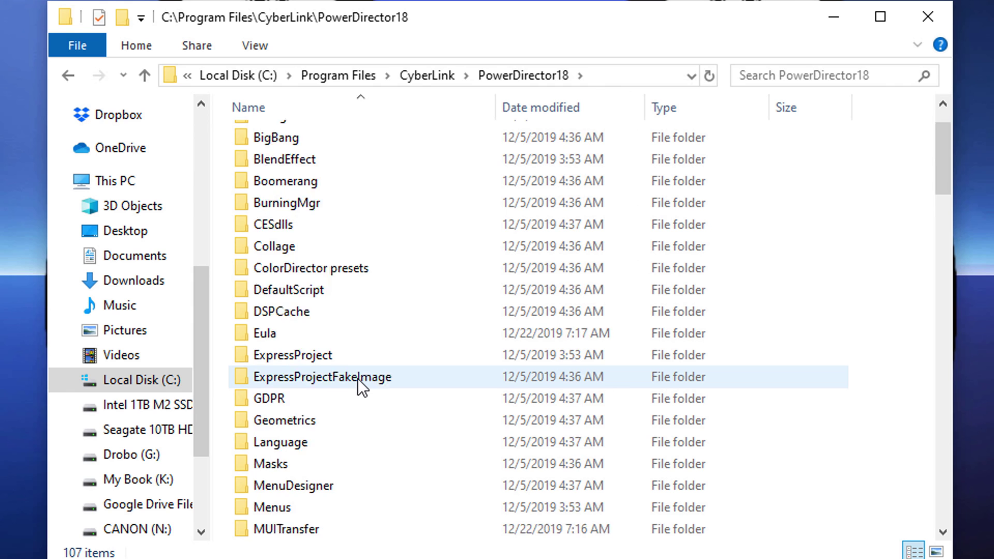
pyautogui.scroll(-6, 358, 378)
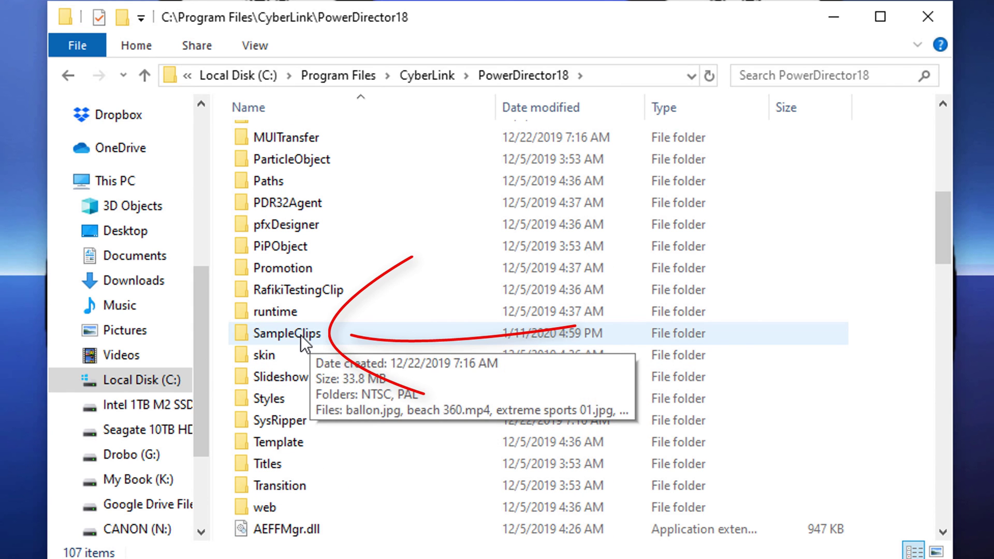
pyautogui.doubleClick(300, 334)
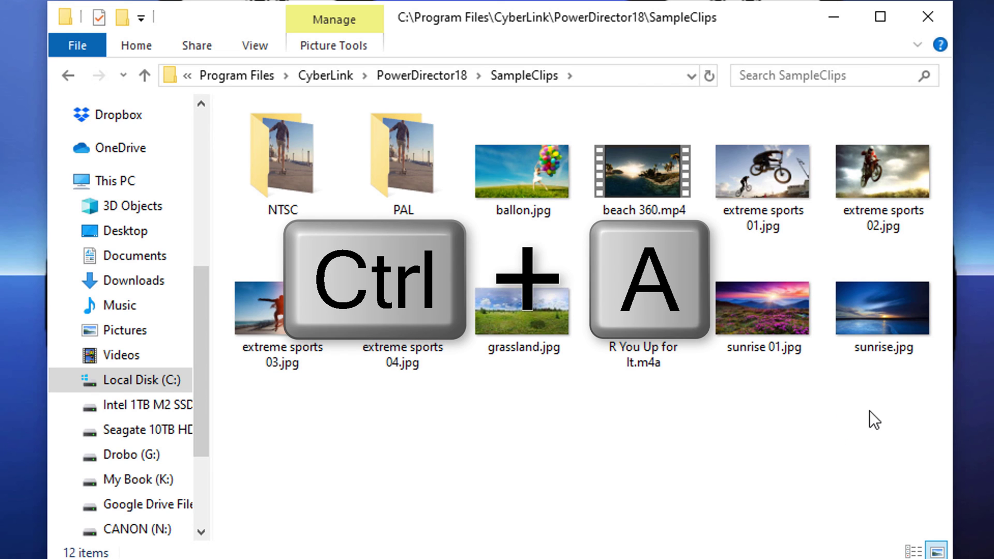
# Select all 12 items in the SampleClips folder and cut them
pyautogui.click(898, 306)
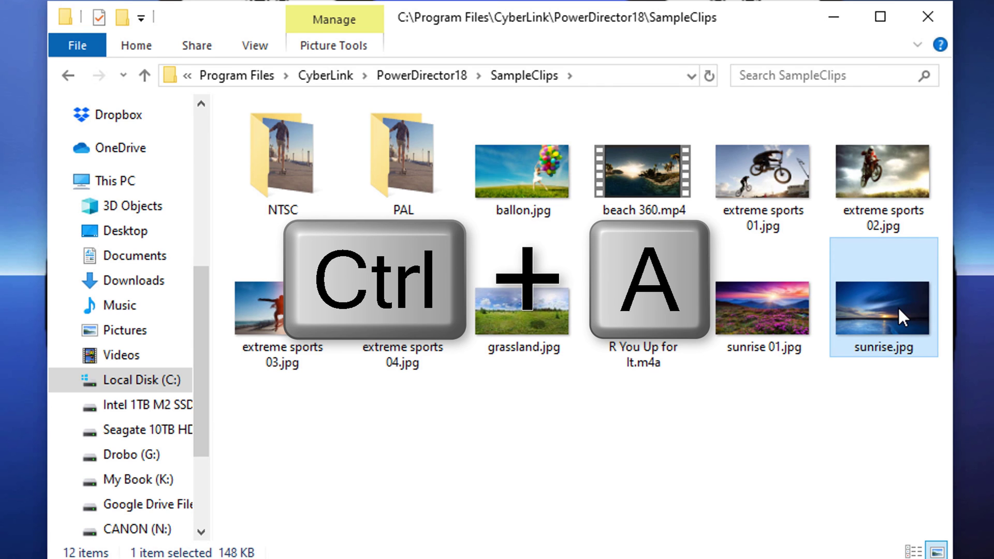
pyautogui.hotkey('ctrl', 'a')
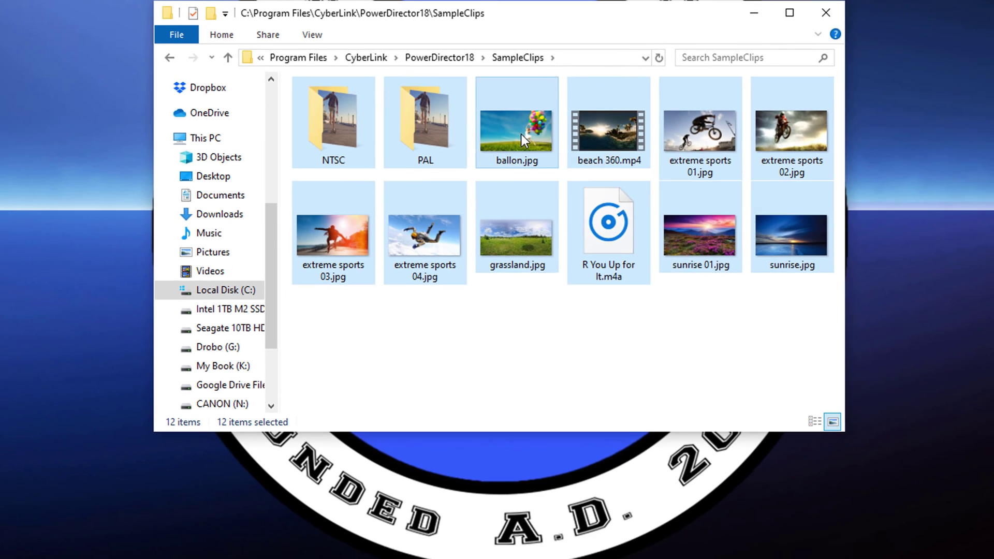
pyautogui.rightClick(529, 176)
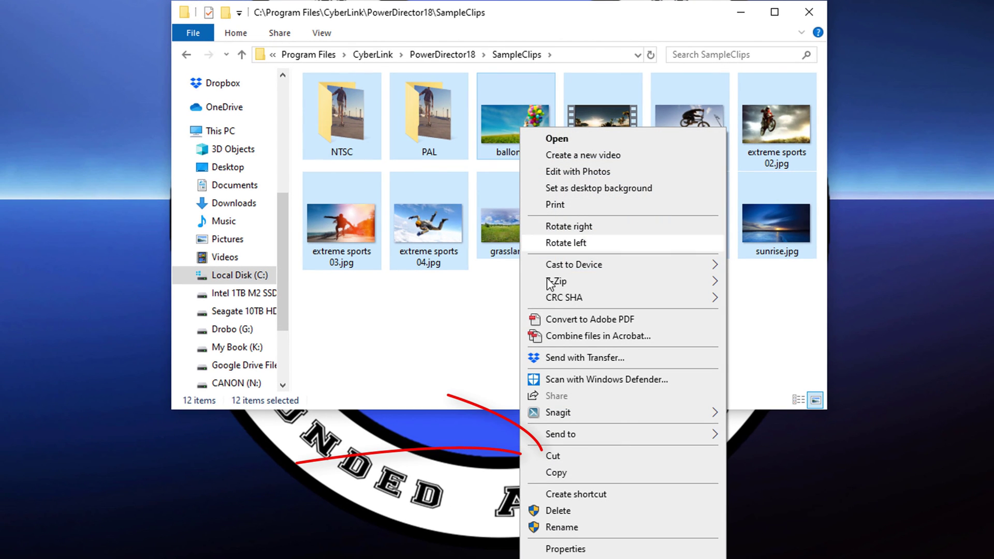
pyautogui.click(554, 456)
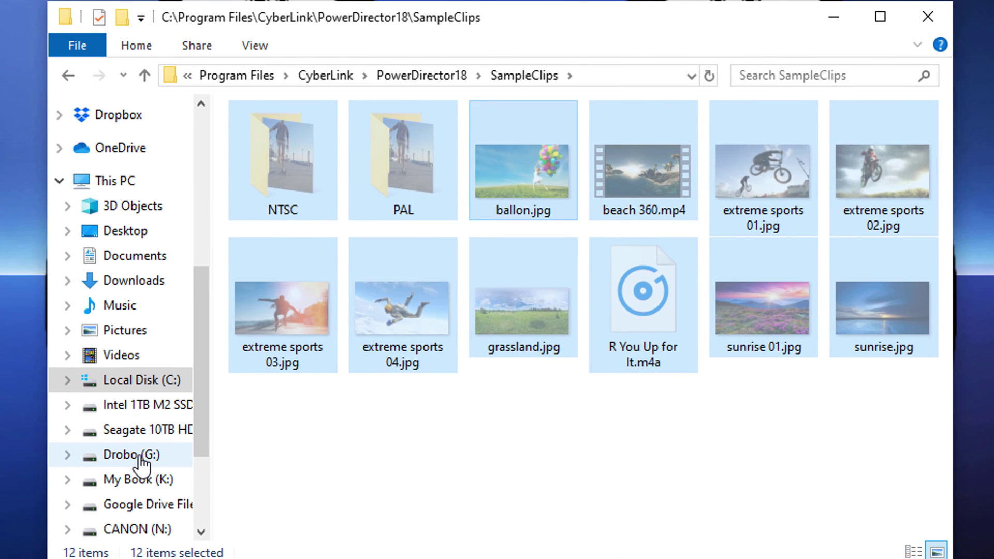
# Paste them into G:\Videos\CyberLink\PowerDirector SampleClips, granting administrator permission for all items
pyautogui.click(140, 458)
pyautogui.doubleClick(282, 269)
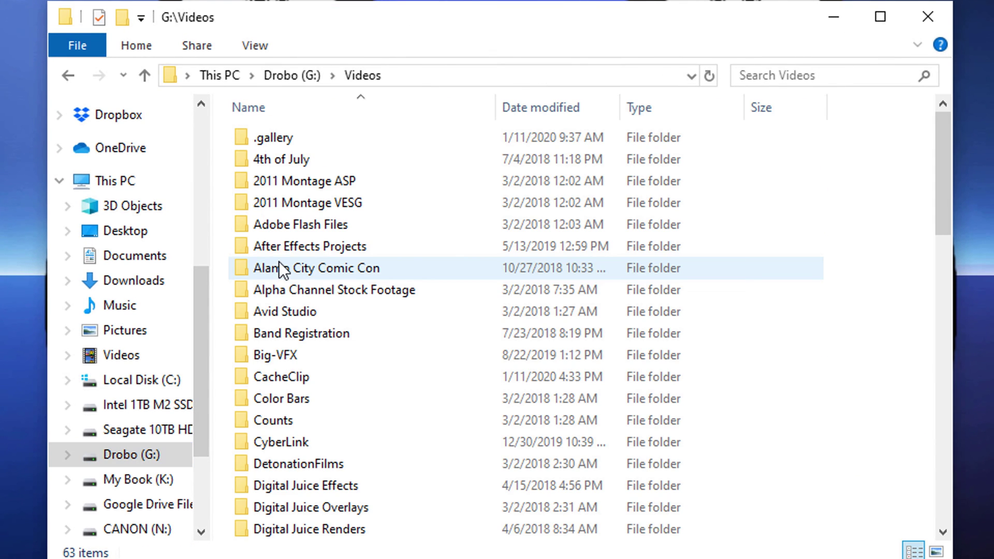
pyautogui.doubleClick(377, 446)
pyautogui.scroll(-1, 377, 446)
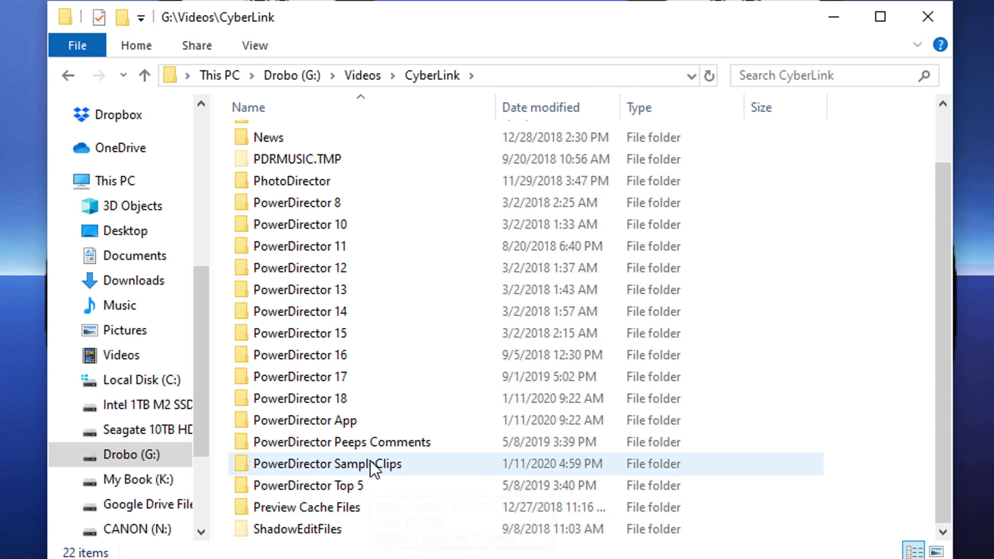
pyautogui.doubleClick(371, 462)
pyautogui.rightClick(373, 355)
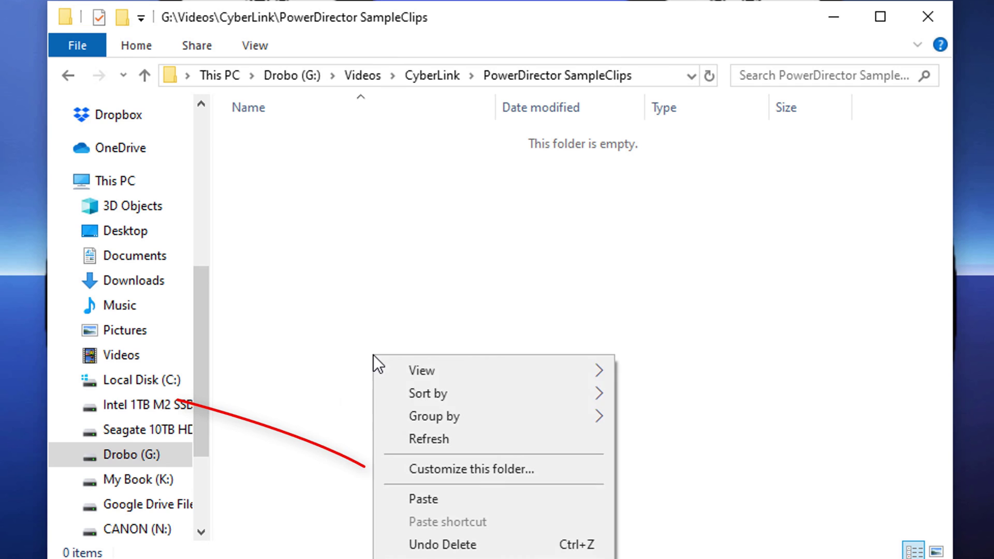
pyautogui.click(423, 499)
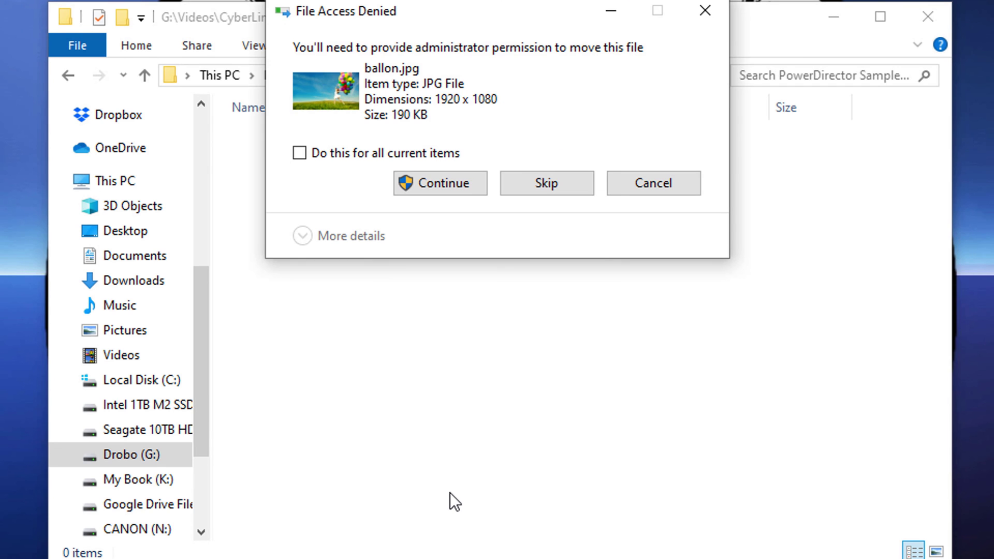
pyautogui.click(440, 182)
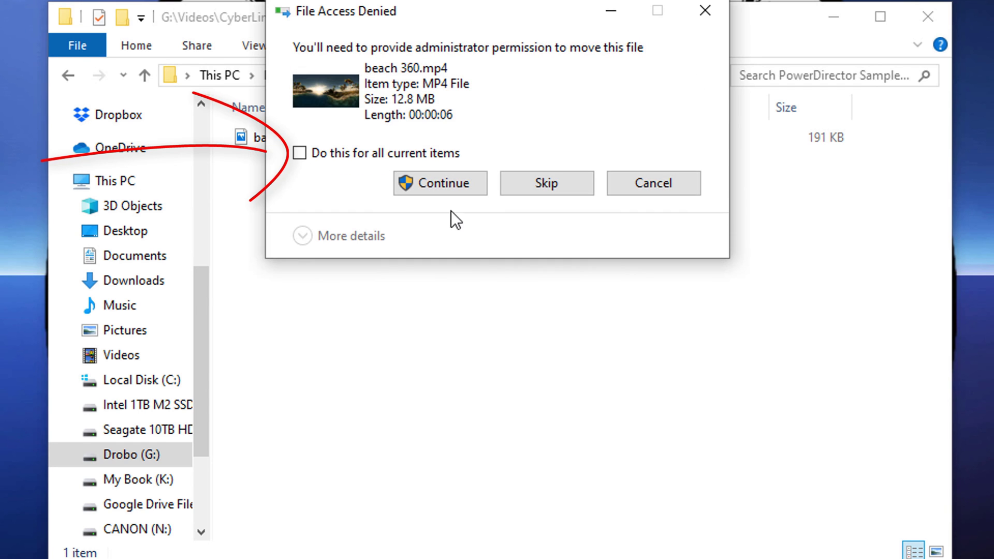
pyautogui.click(300, 153)
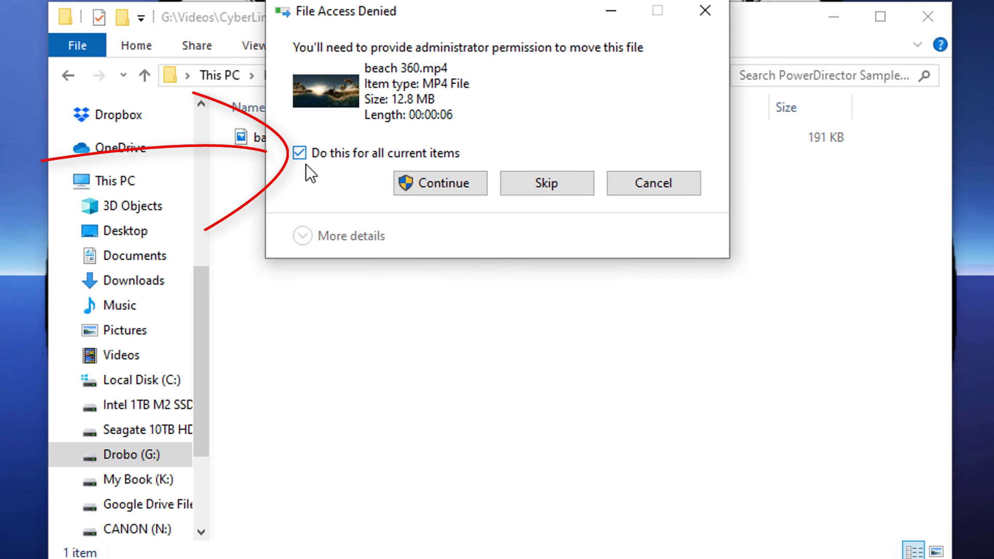
pyautogui.click(449, 185)
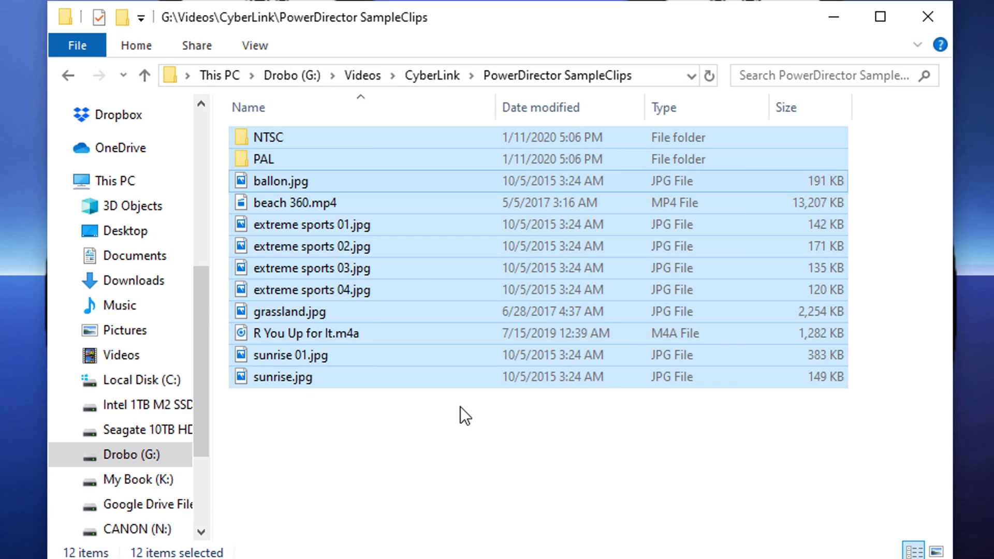
# Copy PDU Intro.mp4 from G:\Videos\Intros and Bumpers\Intros
pyautogui.click(152, 455)
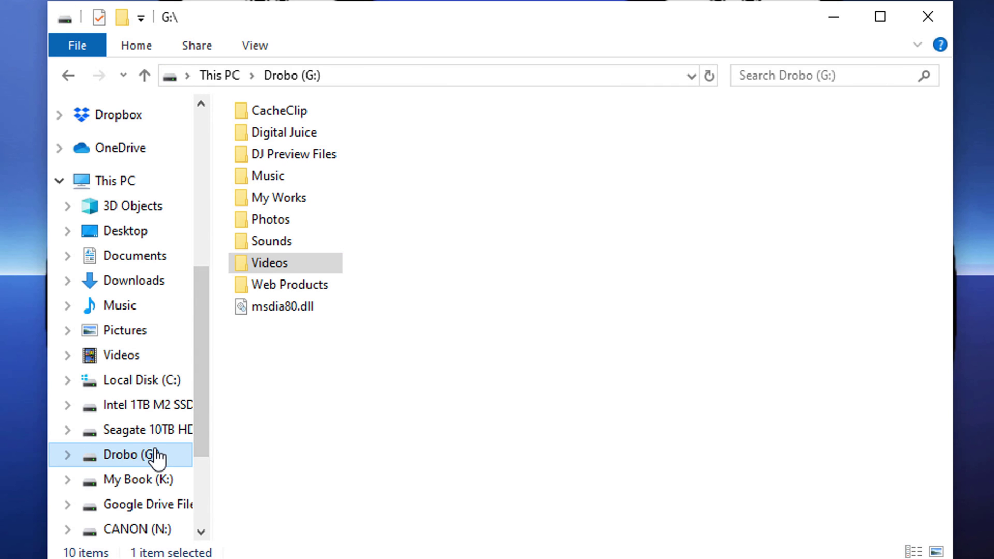
pyautogui.doubleClick(269, 261)
pyautogui.scroll(-4, 336, 438)
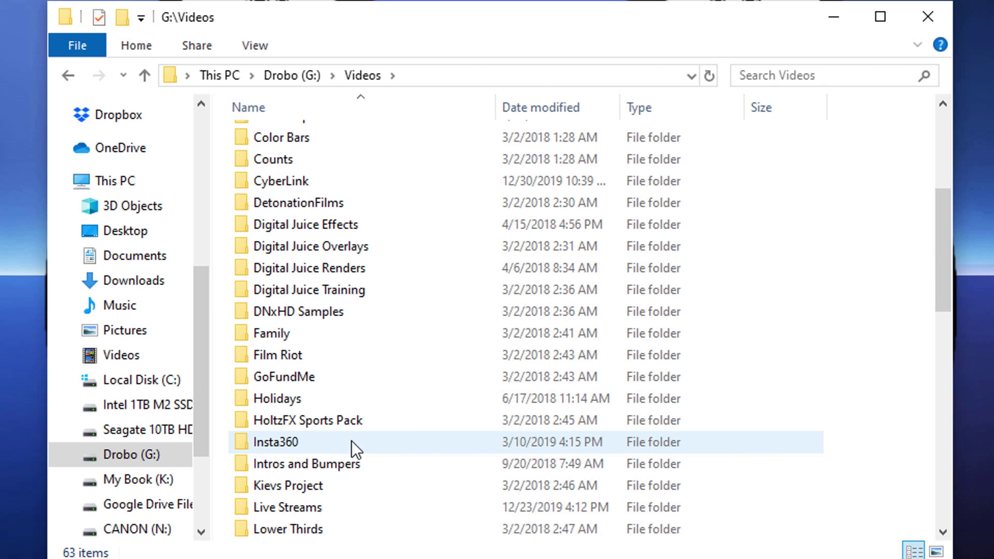
pyautogui.doubleClick(344, 468)
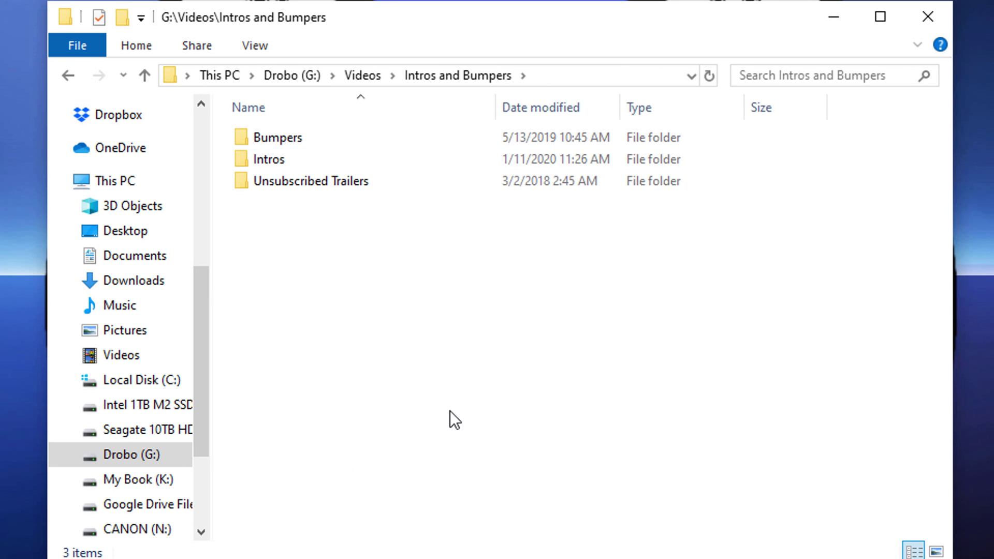
pyautogui.doubleClick(279, 160)
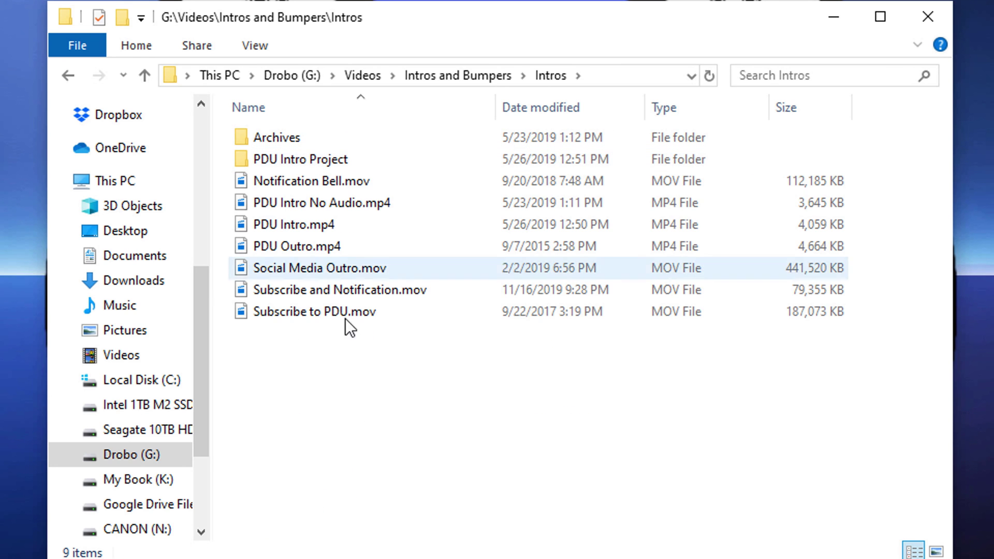
pyautogui.rightClick(289, 226)
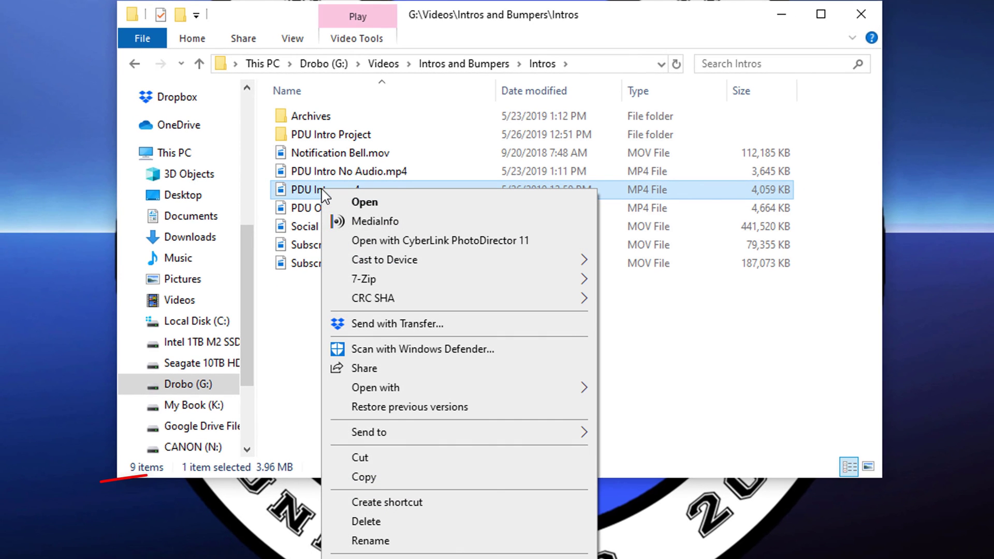
pyautogui.click(372, 477)
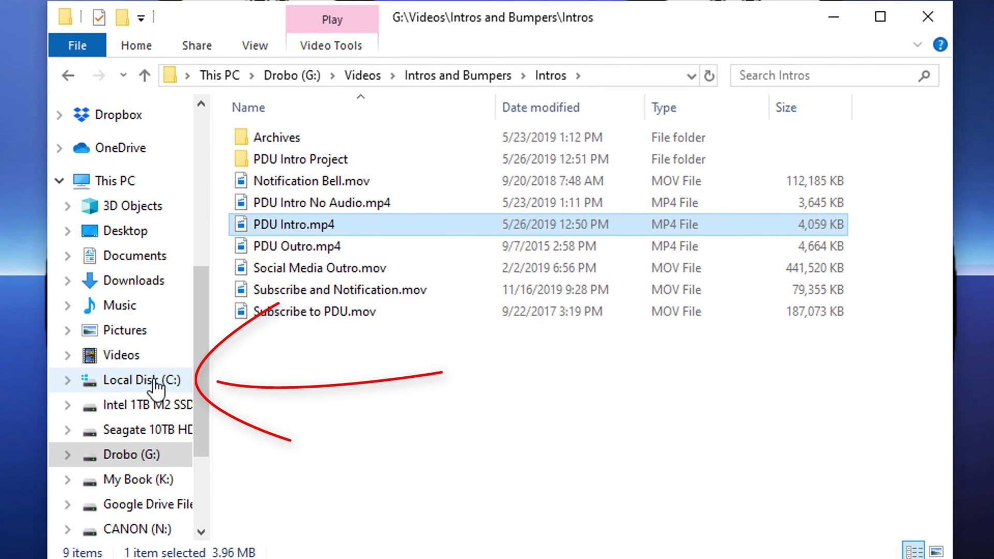
# Paste it into C:\Program Files\CyberLink\PowerDirector18\SampleClips, granting administrator permission
pyautogui.click(155, 382)
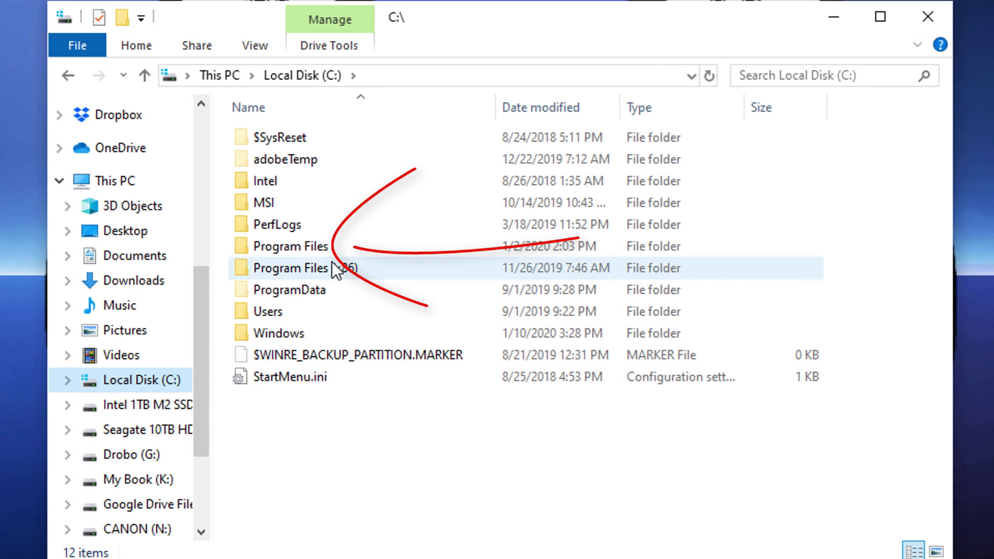
pyautogui.doubleClick(325, 247)
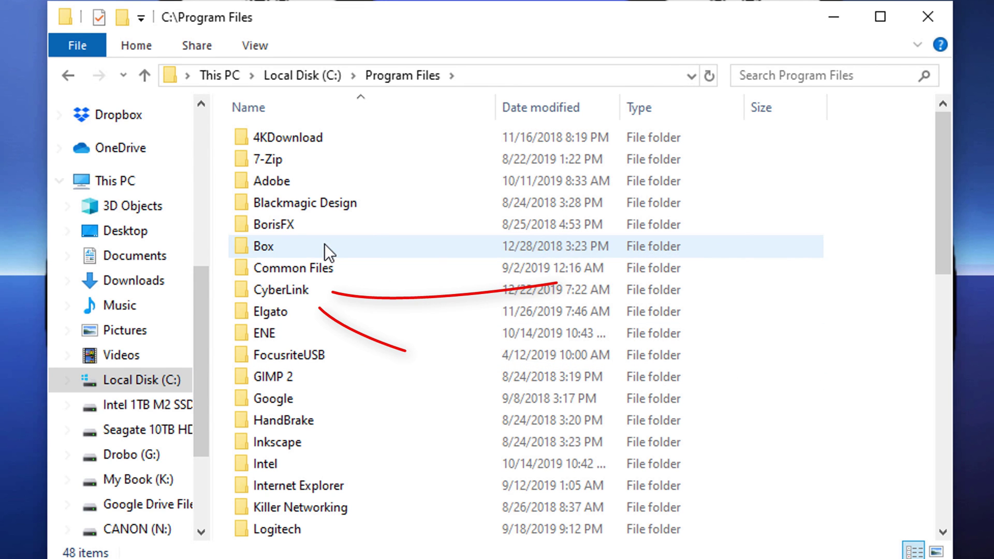
pyautogui.doubleClick(316, 298)
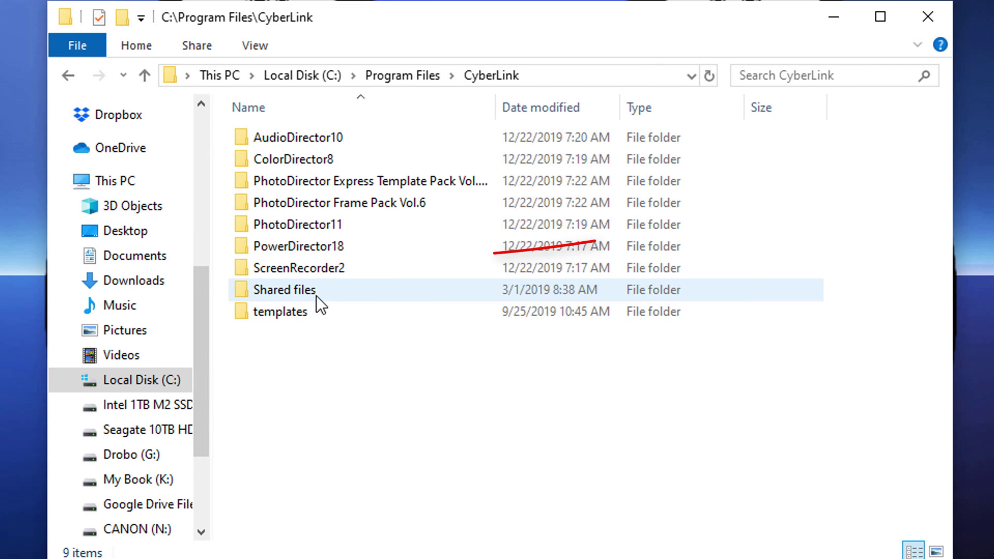
pyautogui.doubleClick(328, 247)
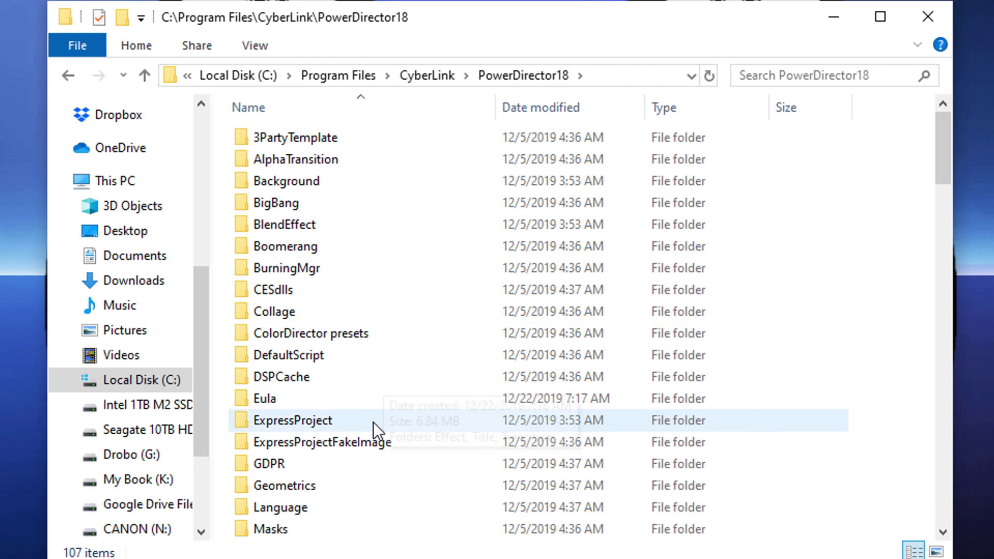
pyautogui.scroll(-5, 374, 422)
pyautogui.click(332, 467)
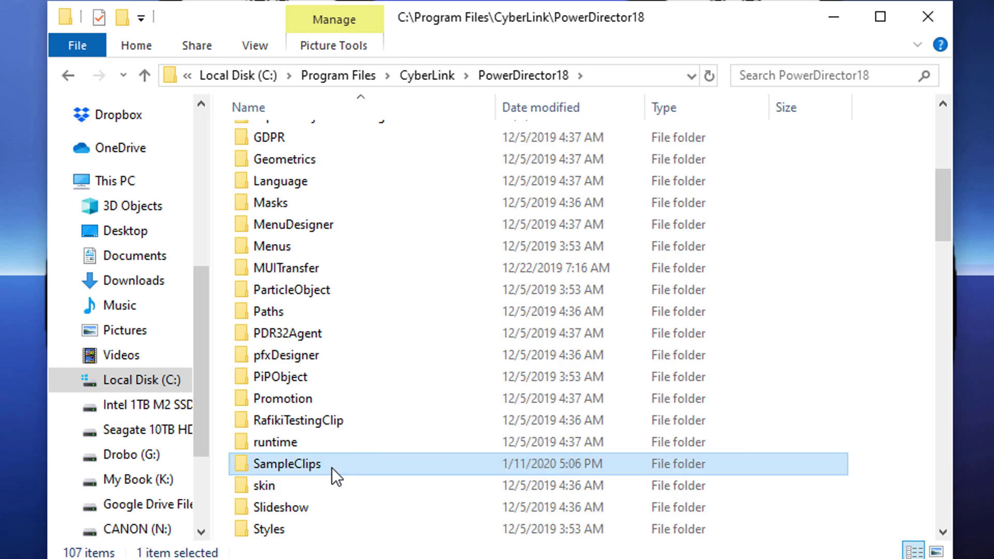
pyautogui.doubleClick(331, 467)
pyautogui.rightClick(318, 279)
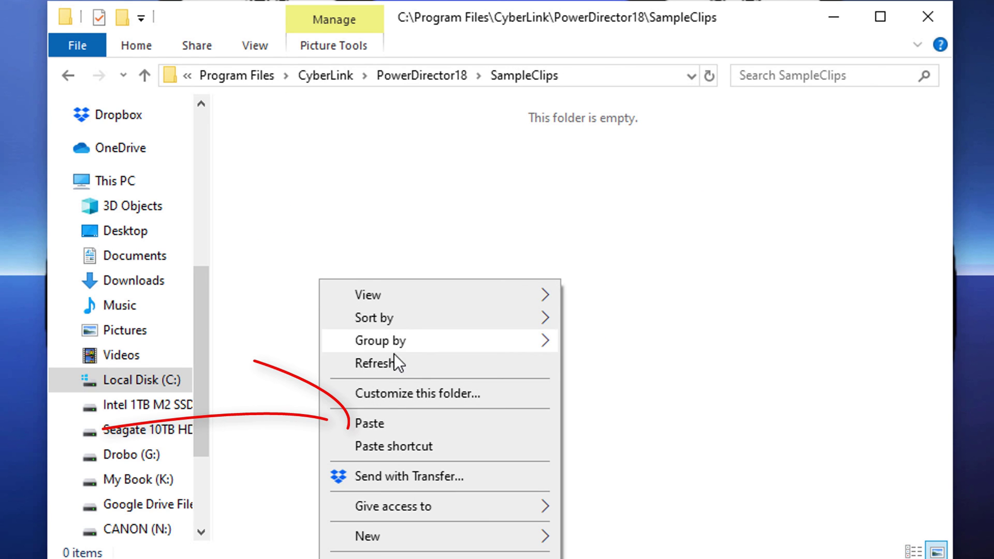
pyautogui.click(386, 424)
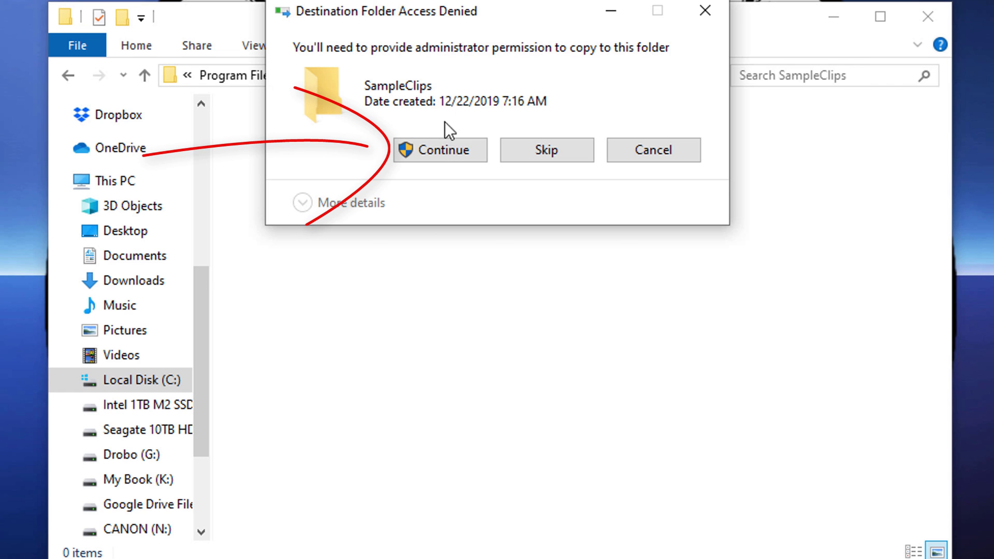
pyautogui.click(439, 150)
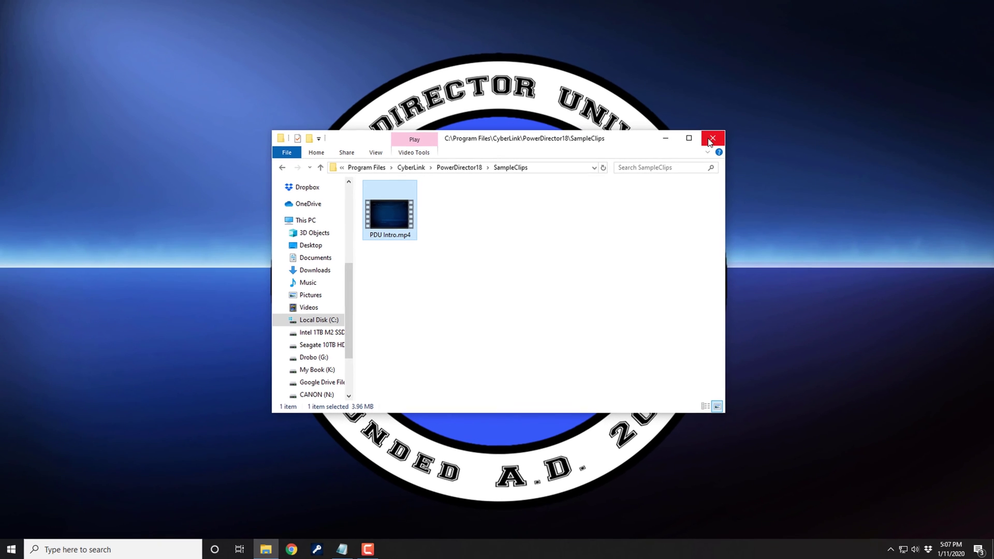
# Close File Explorer and relaunch PowerDirector from the Start menu in Full Mode
pyautogui.click(710, 140)
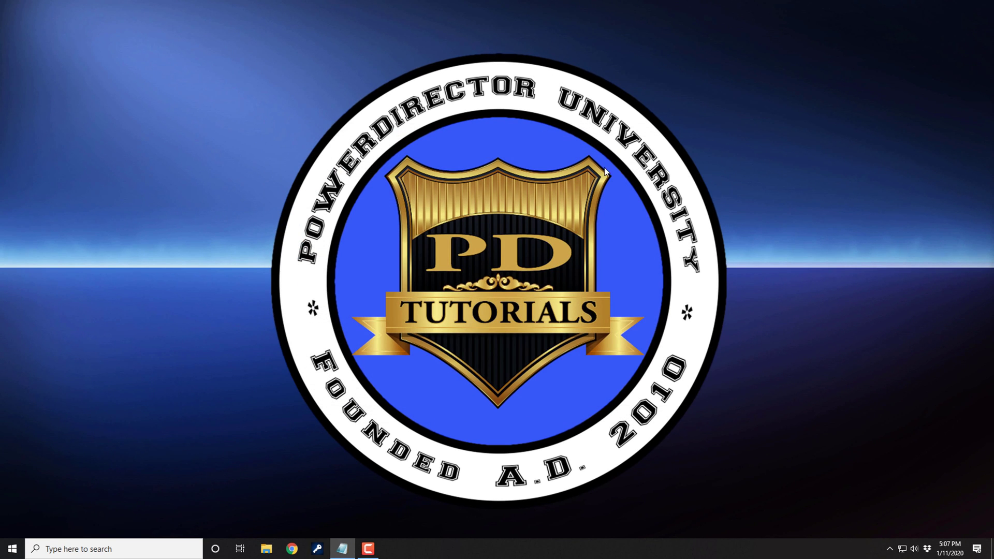
pyautogui.click(13, 548)
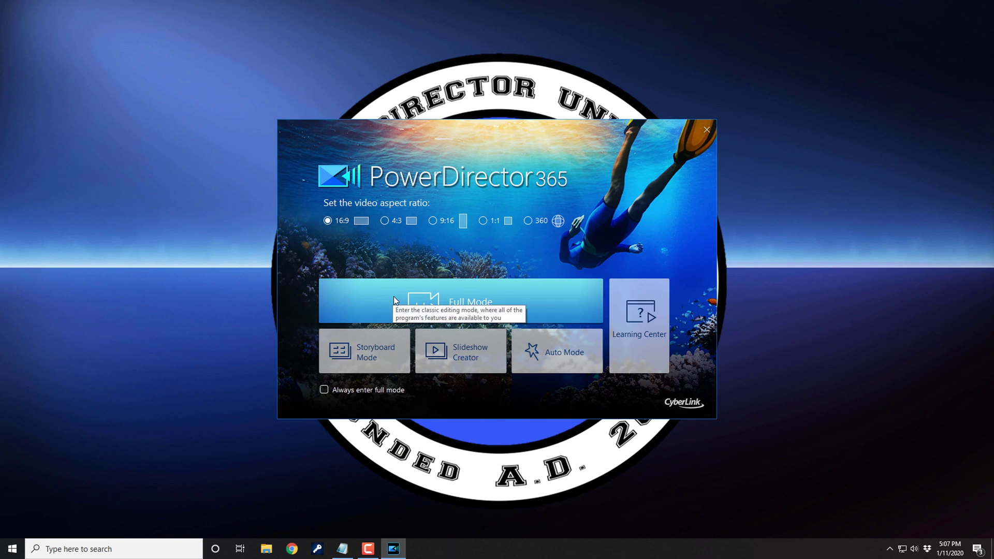
pyautogui.click(393, 296)
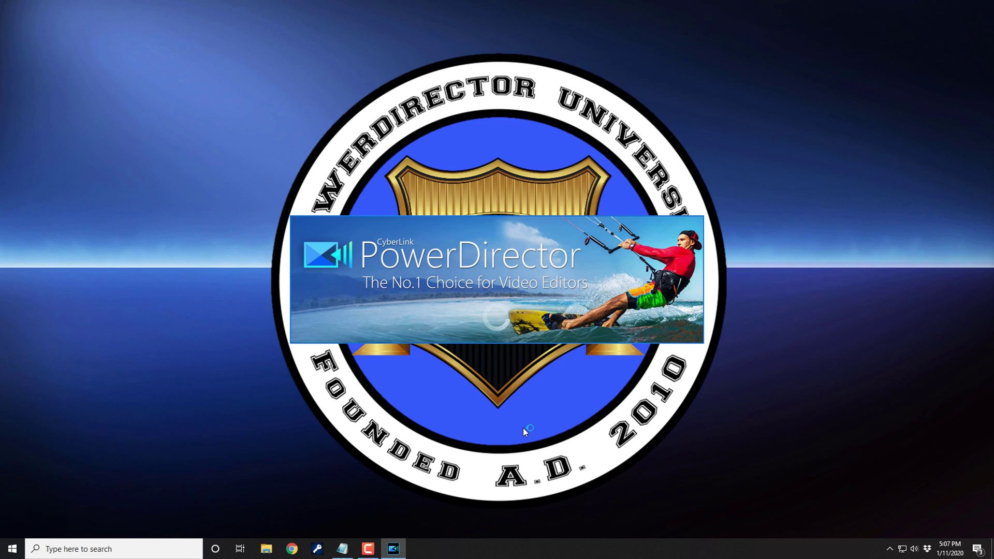